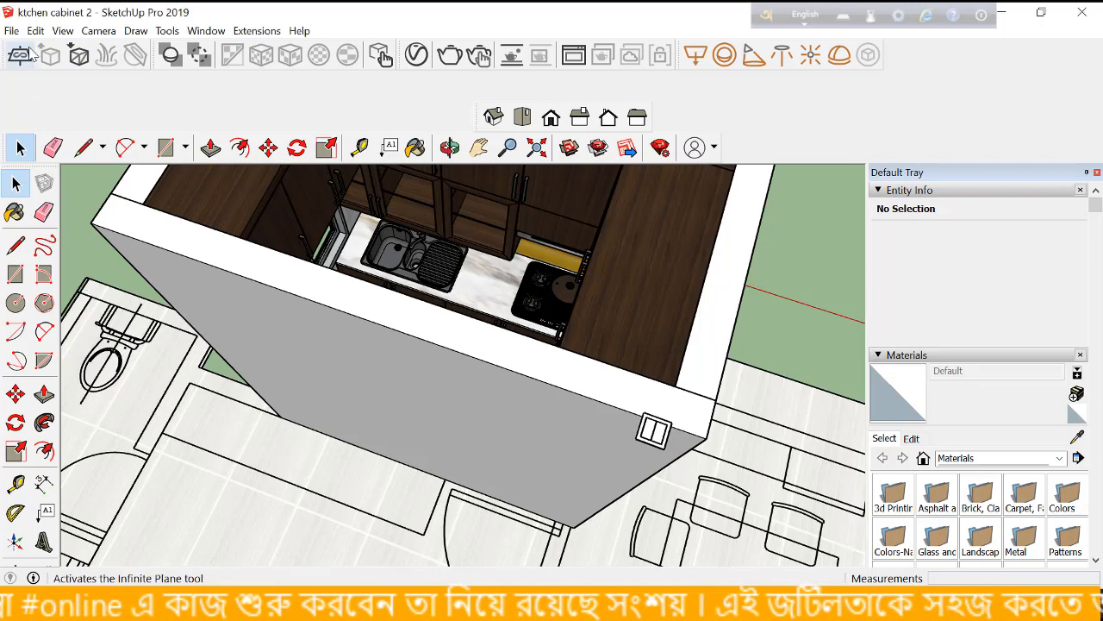
# - Check in the list of toolbars that the Views toolbar is enabled
pyautogui.click(62, 31)
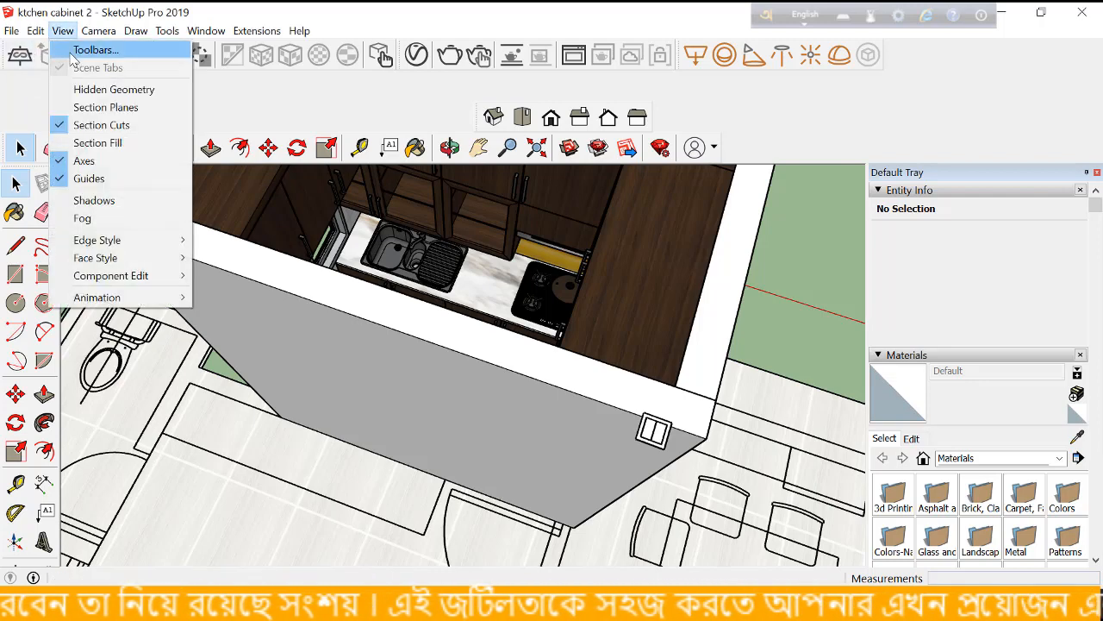
pyautogui.click(82, 48)
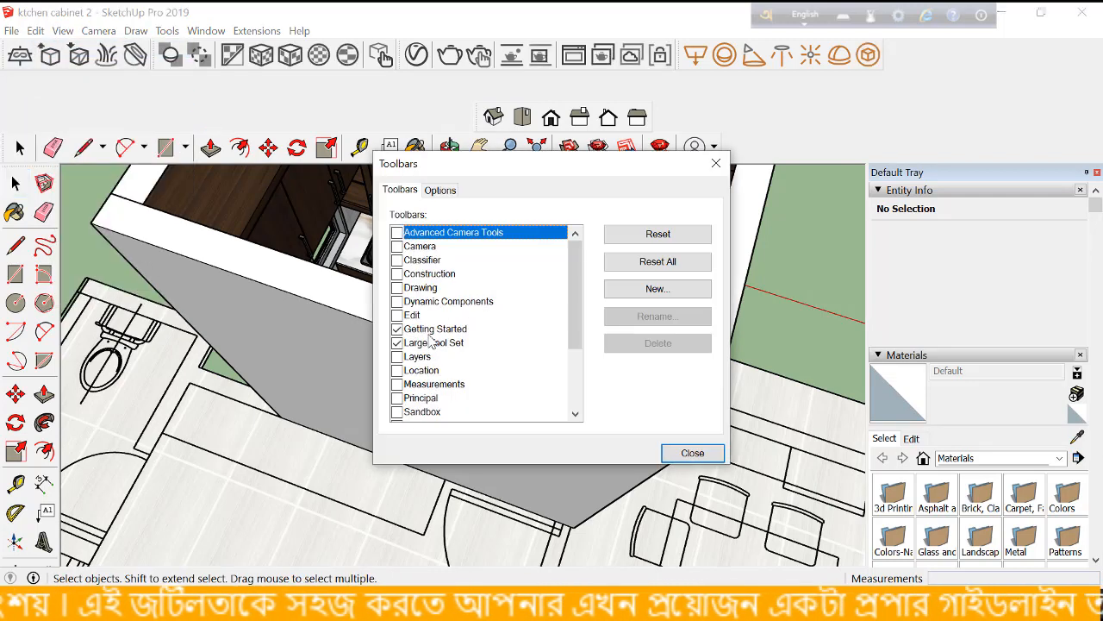
pyautogui.scroll(-4, 431, 342)
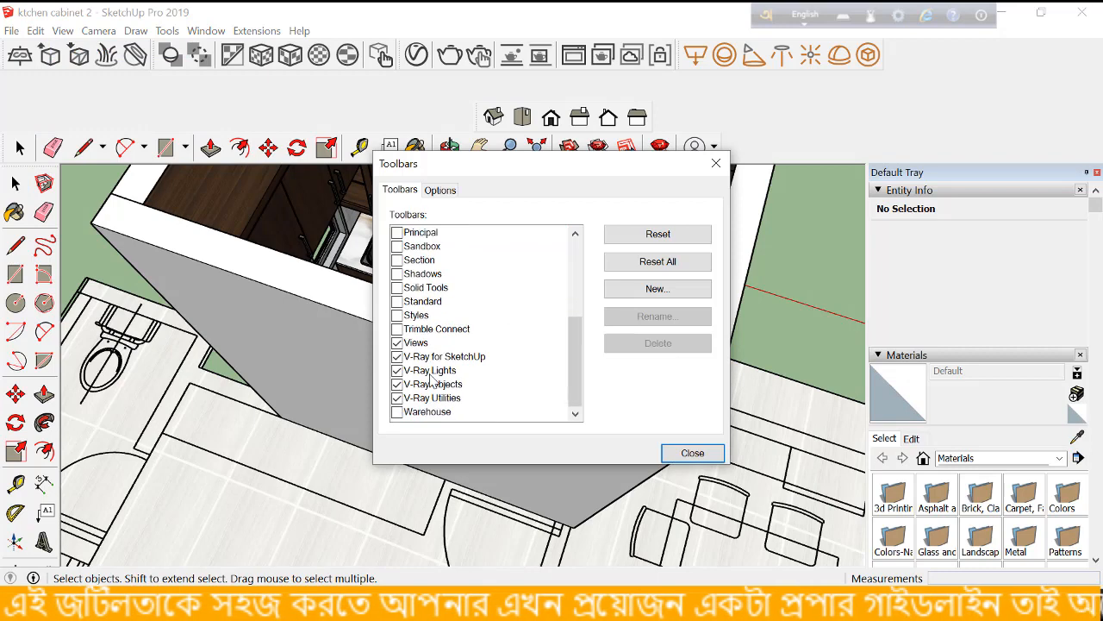
pyautogui.click(400, 343)
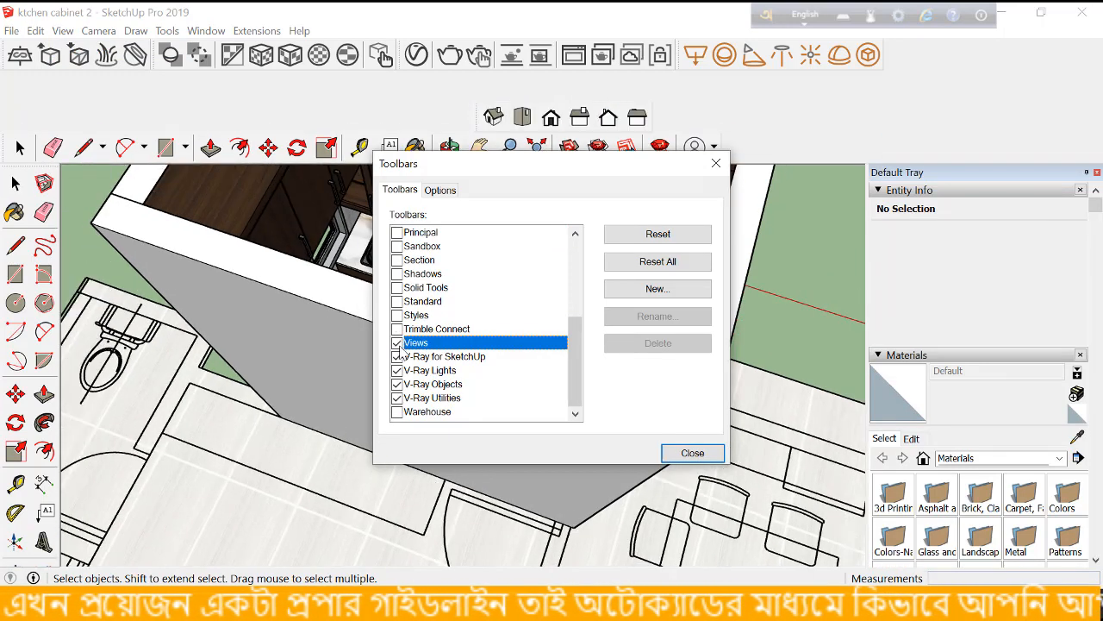
pyautogui.click(692, 452)
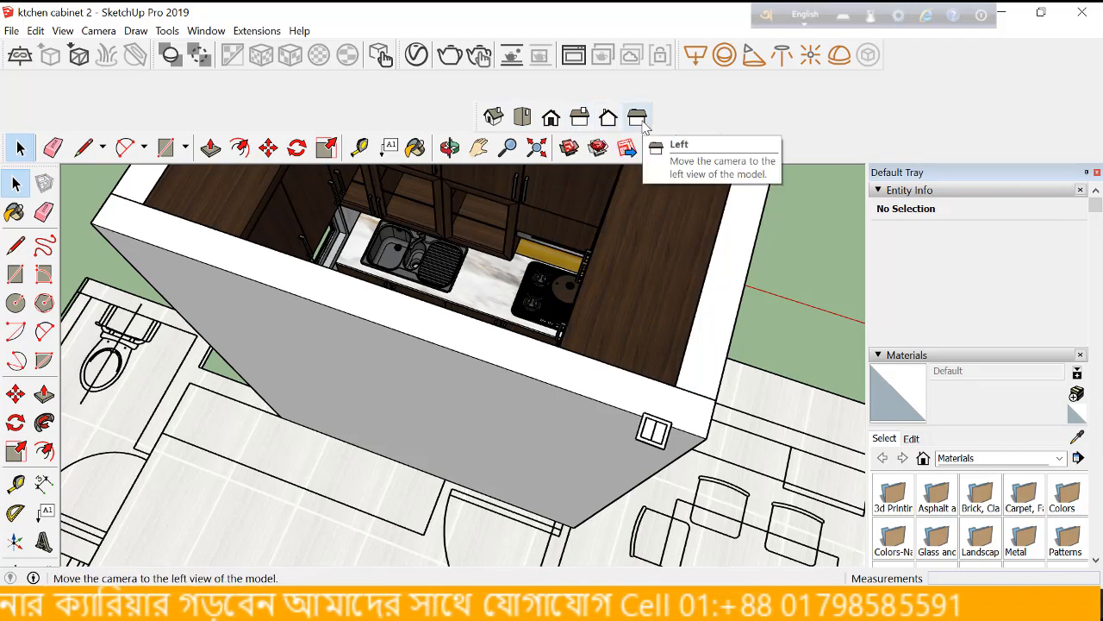
# - Switch the camera through the front, right and back standard views of the kitchen model
pyautogui.click(552, 124)
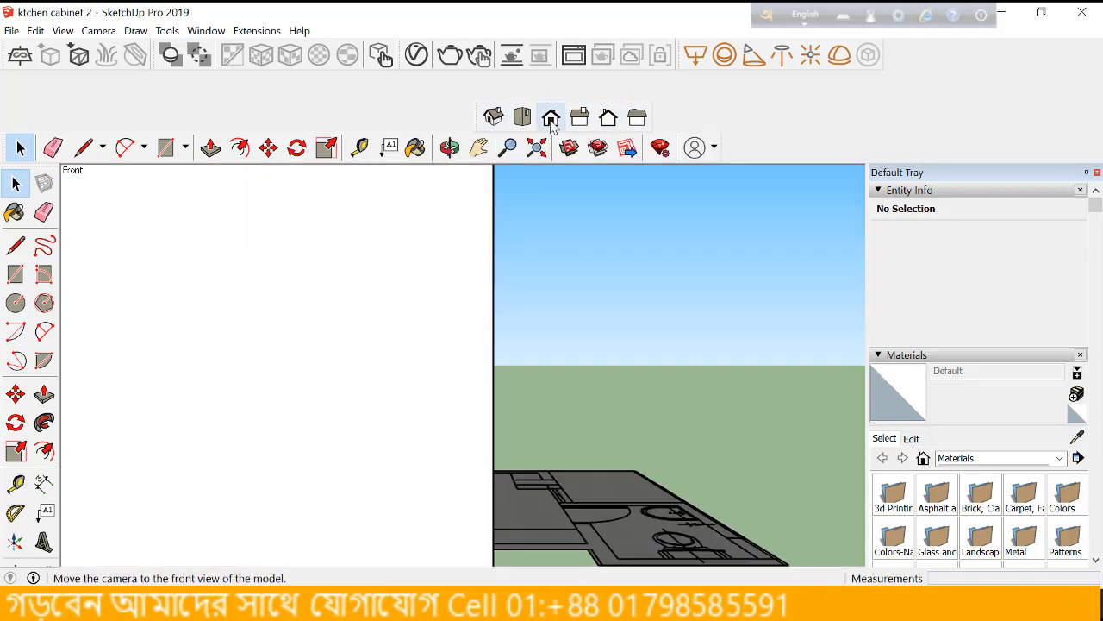
pyautogui.click(581, 124)
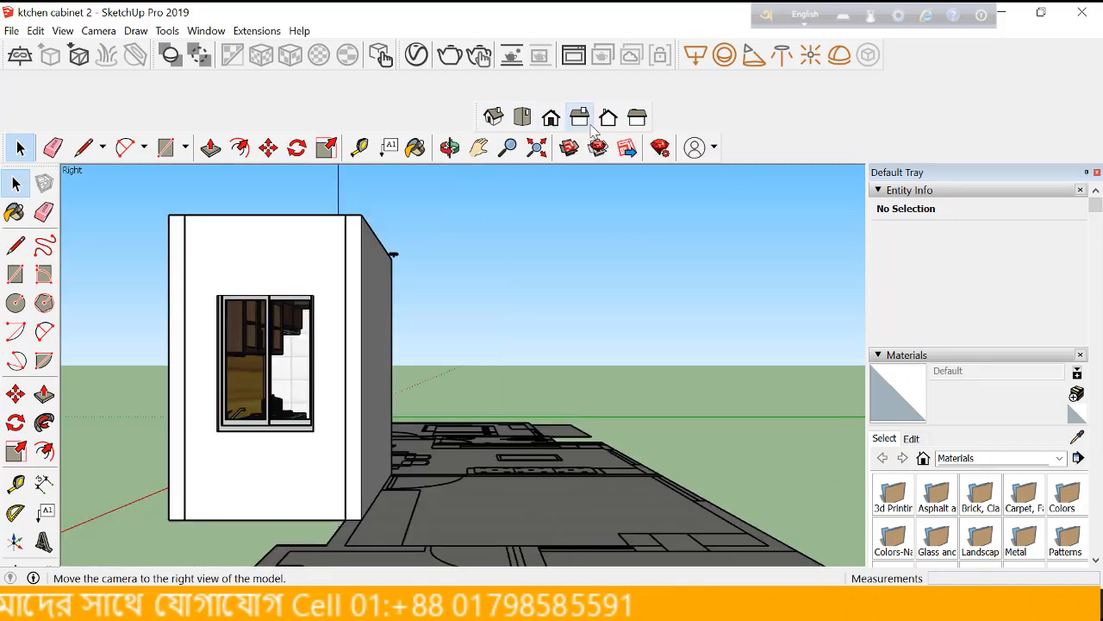
pyautogui.click(608, 119)
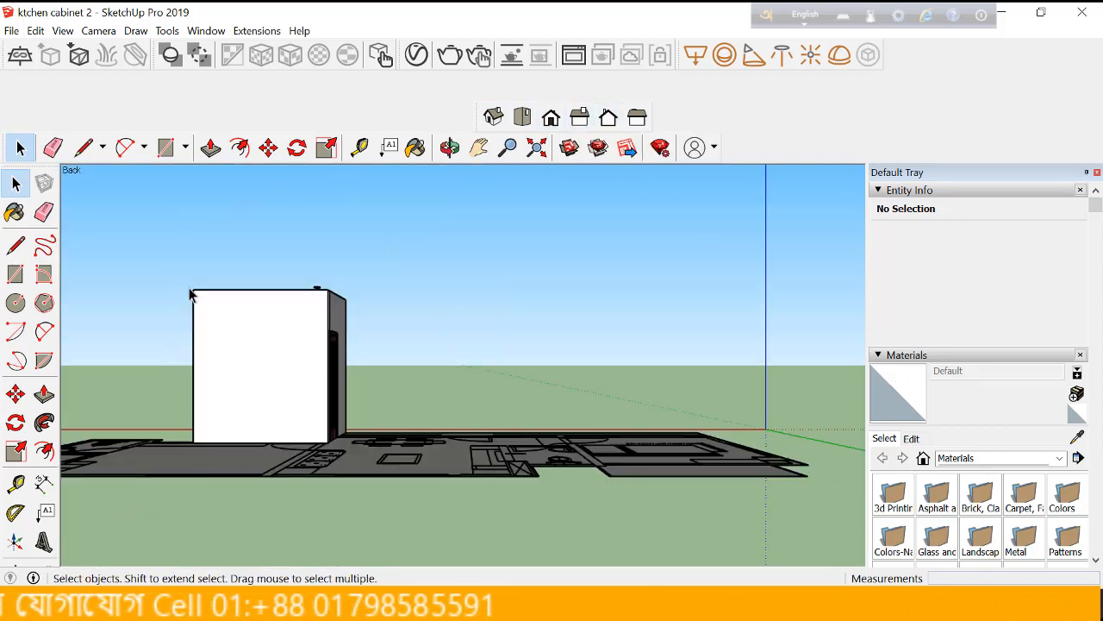
# - Hide the wall group that covers the kitchen interior in the back view
pyautogui.scroll(2, 184, 386)
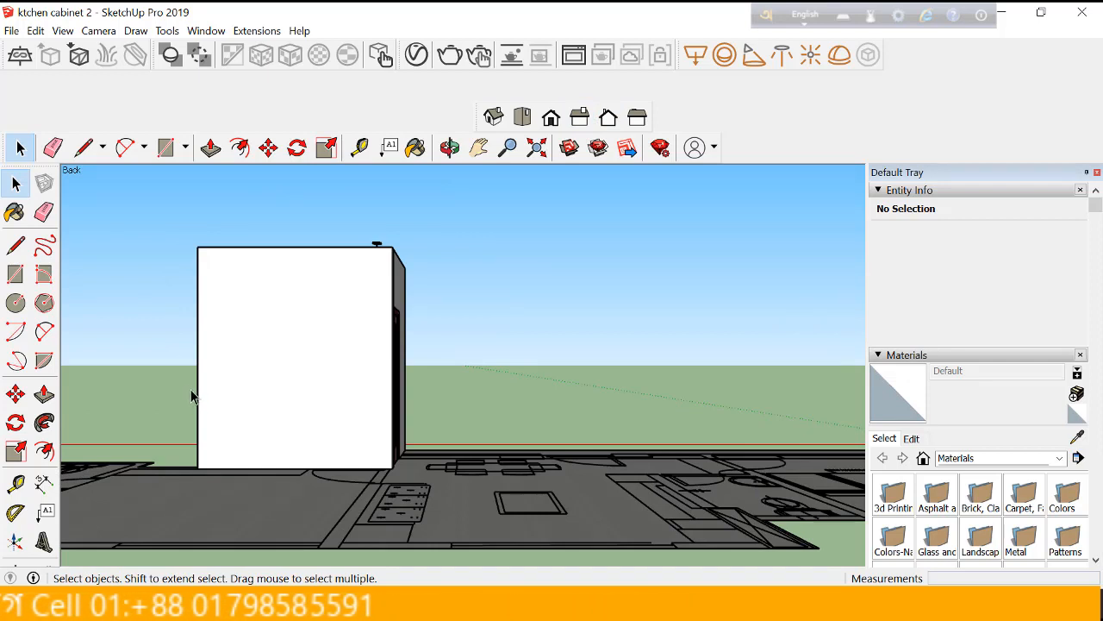
pyautogui.scroll(1, 94, 363)
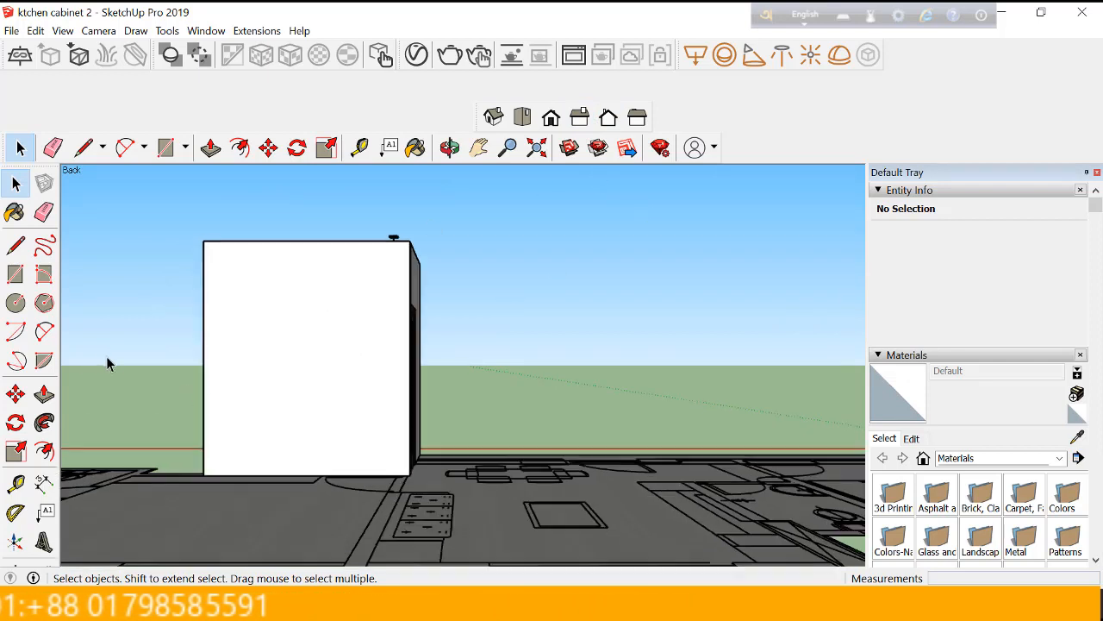
pyautogui.scroll(1, 214, 384)
pyautogui.scroll(2, 201, 468)
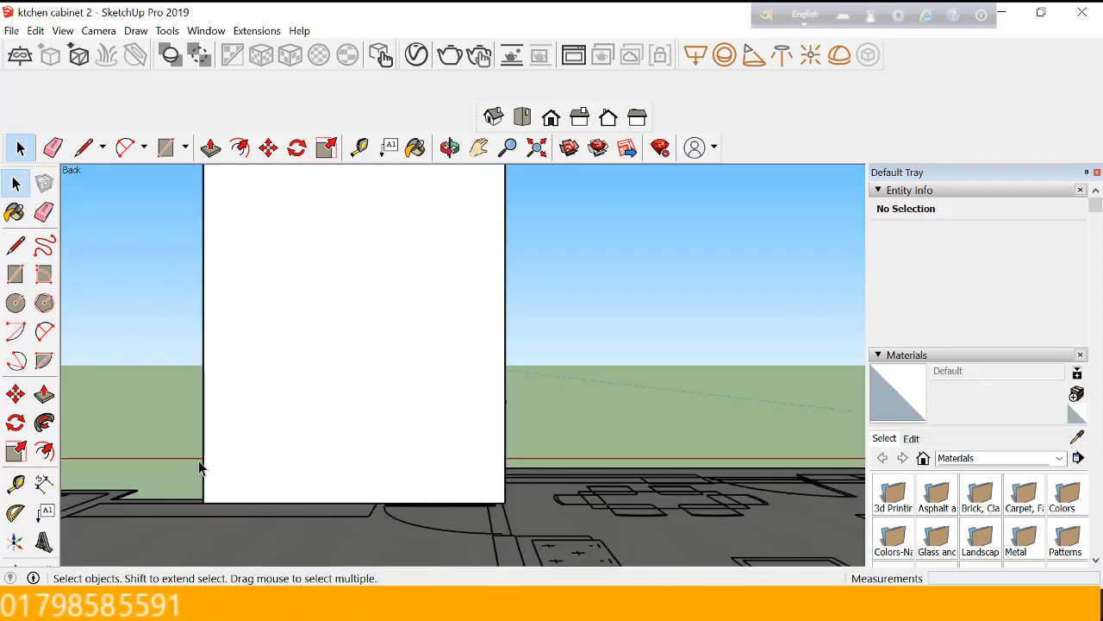
pyautogui.scroll(-1, 276, 480)
pyautogui.scroll(1, 275, 372)
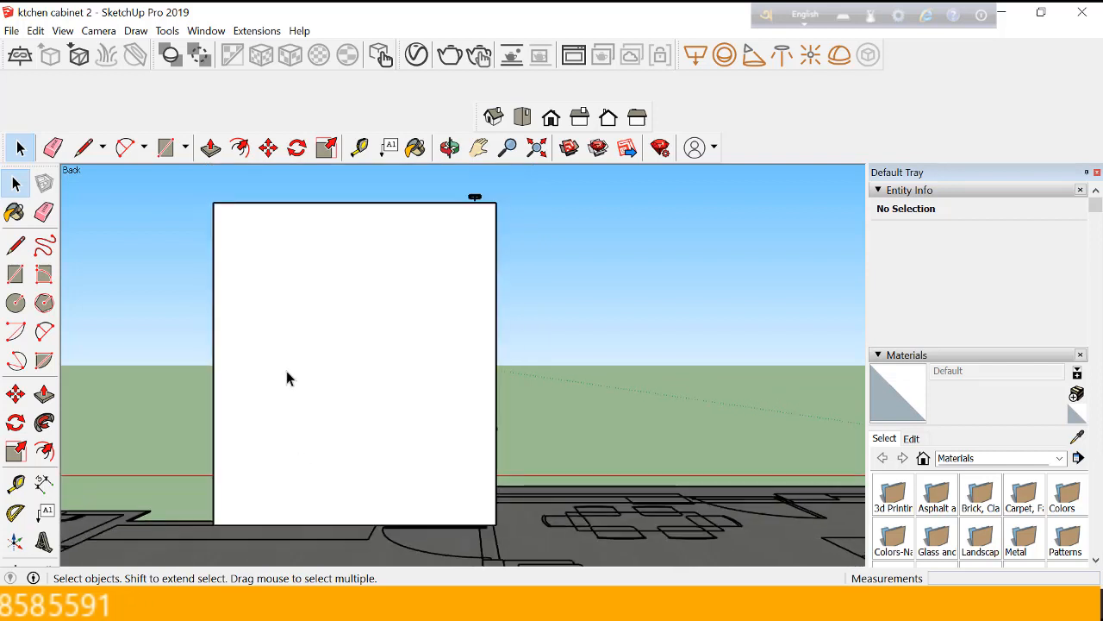
pyautogui.scroll(1, 285, 372)
pyautogui.click(299, 385)
pyautogui.rightClick(300, 390)
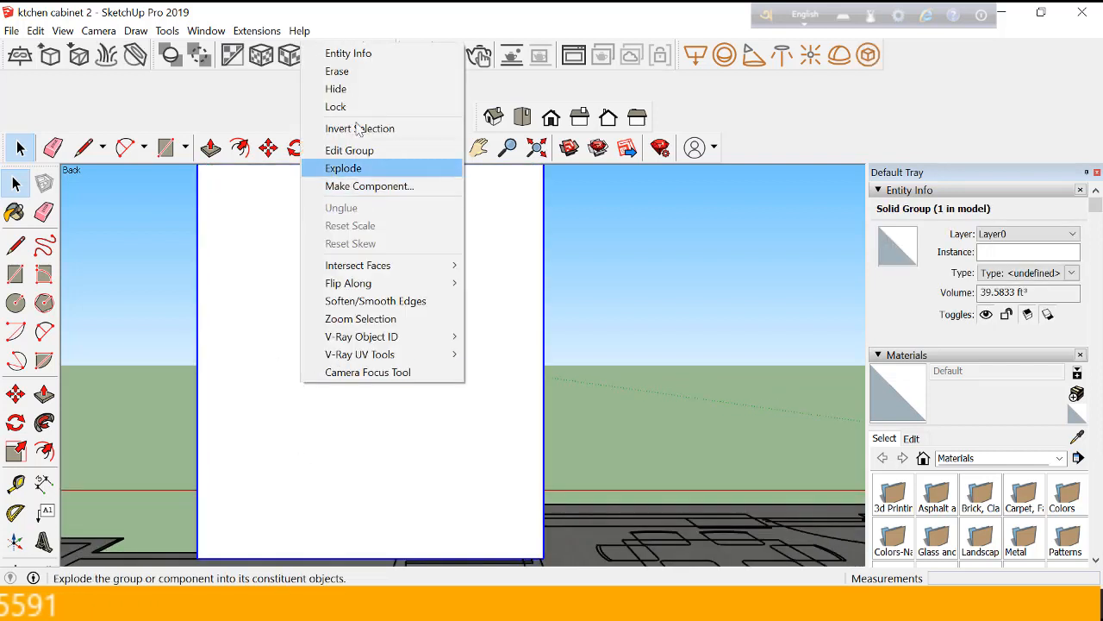
pyautogui.click(344, 87)
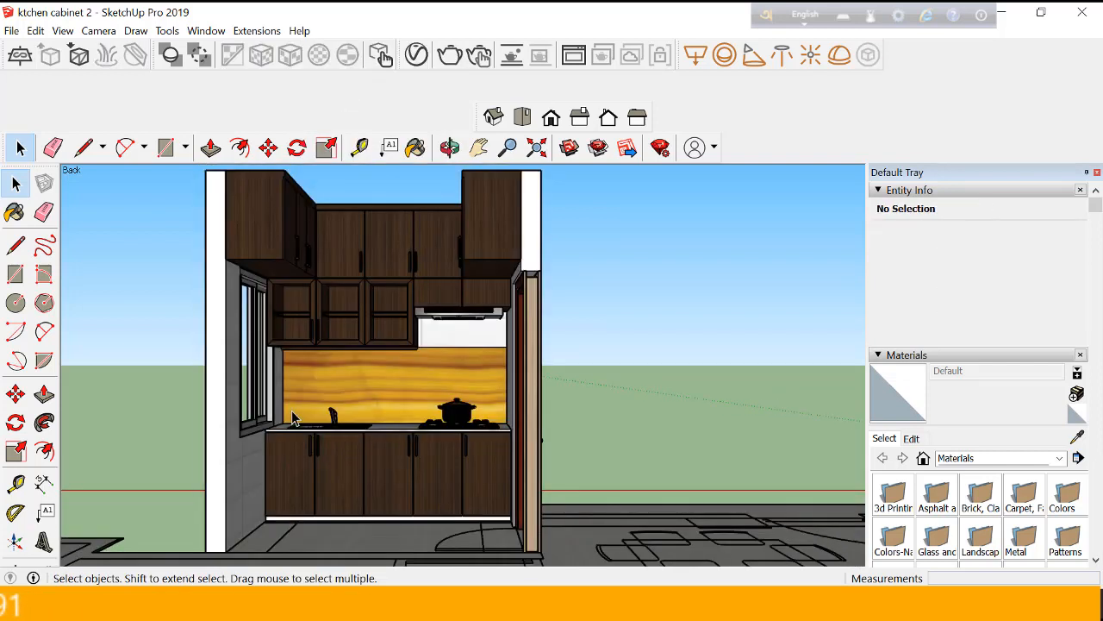
# - Examine the kitchen interior with its cabinets, backsplash, sink, range hood and stove in the back view
pyautogui.scroll(2, 312, 414)
pyautogui.scroll(1, 338, 414)
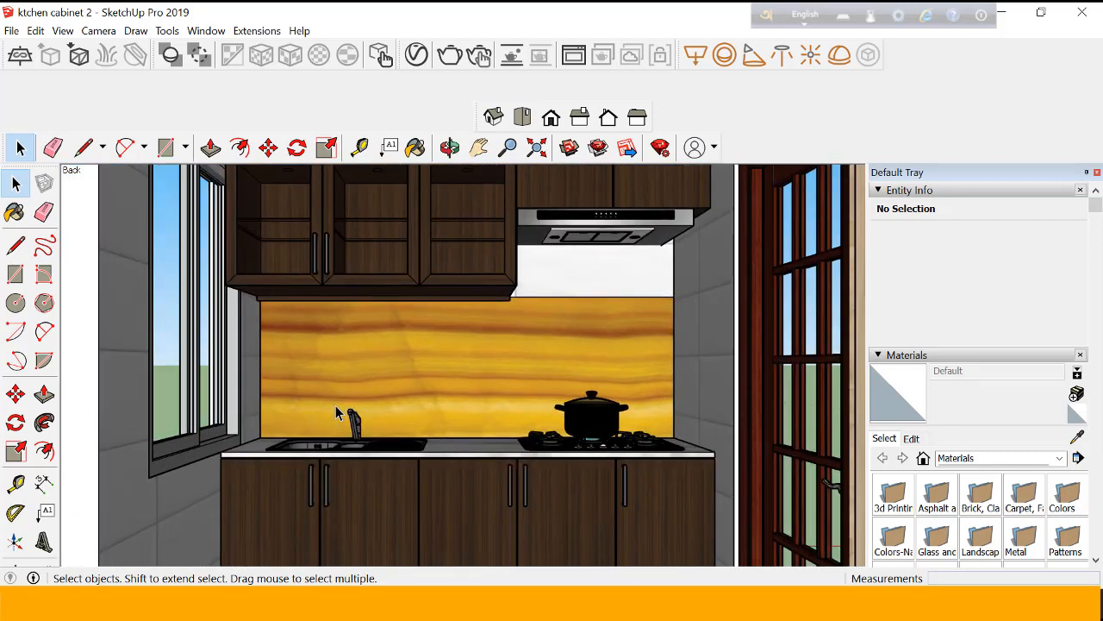
pyautogui.scroll(-3, 412, 419)
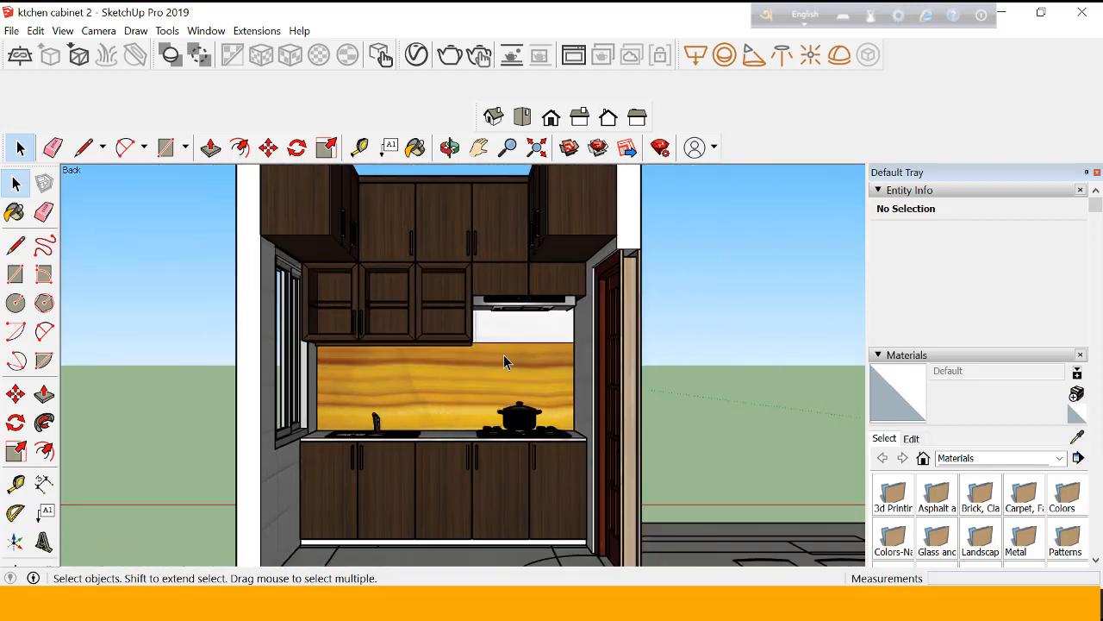
pyautogui.scroll(2, 504, 355)
pyautogui.scroll(-3, 503, 355)
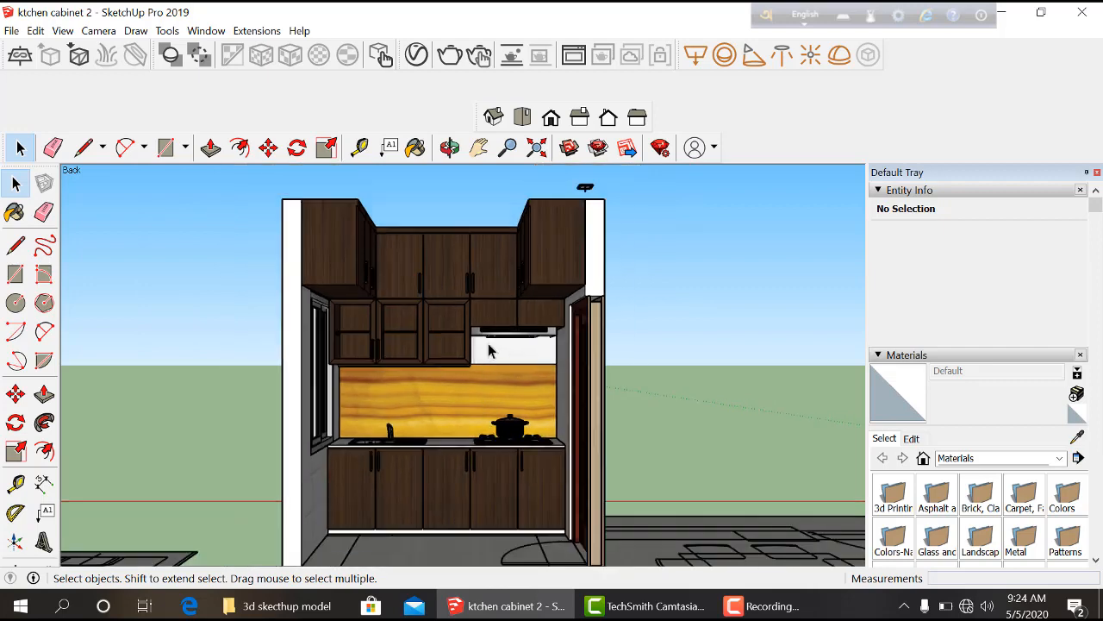
pyautogui.scroll(2, 487, 338)
pyautogui.scroll(1, 487, 338)
pyautogui.scroll(-4, 487, 339)
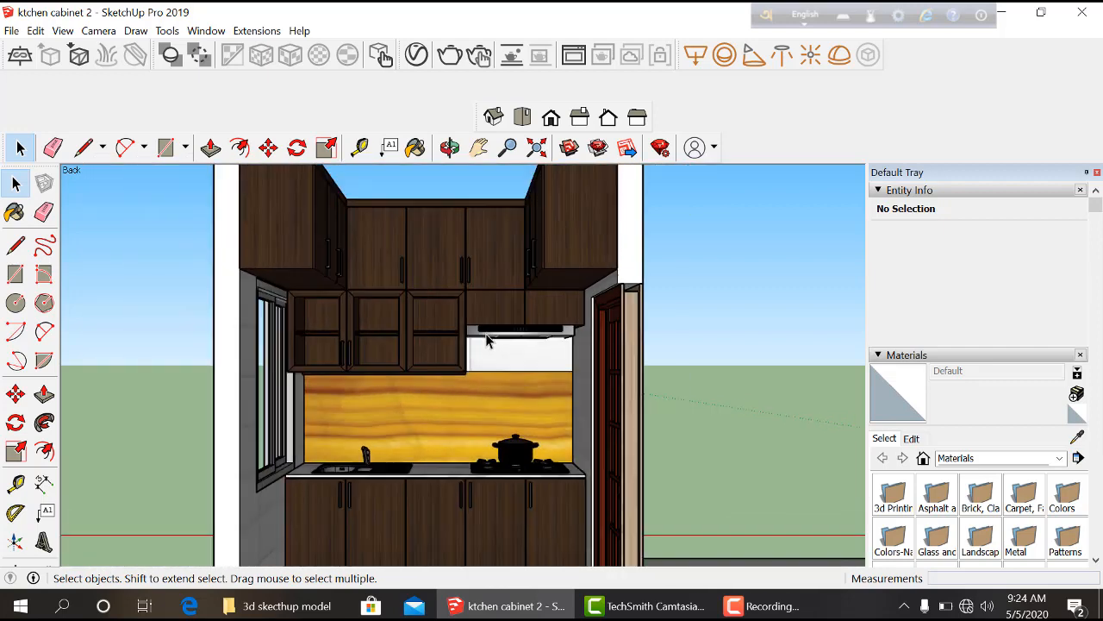
# - Add a scene that shows the walled kitchen obliquely from above, looking down onto the sink and stove
pyautogui.moveTo(486, 340); pyautogui.dragTo(481, 496, button='middle')
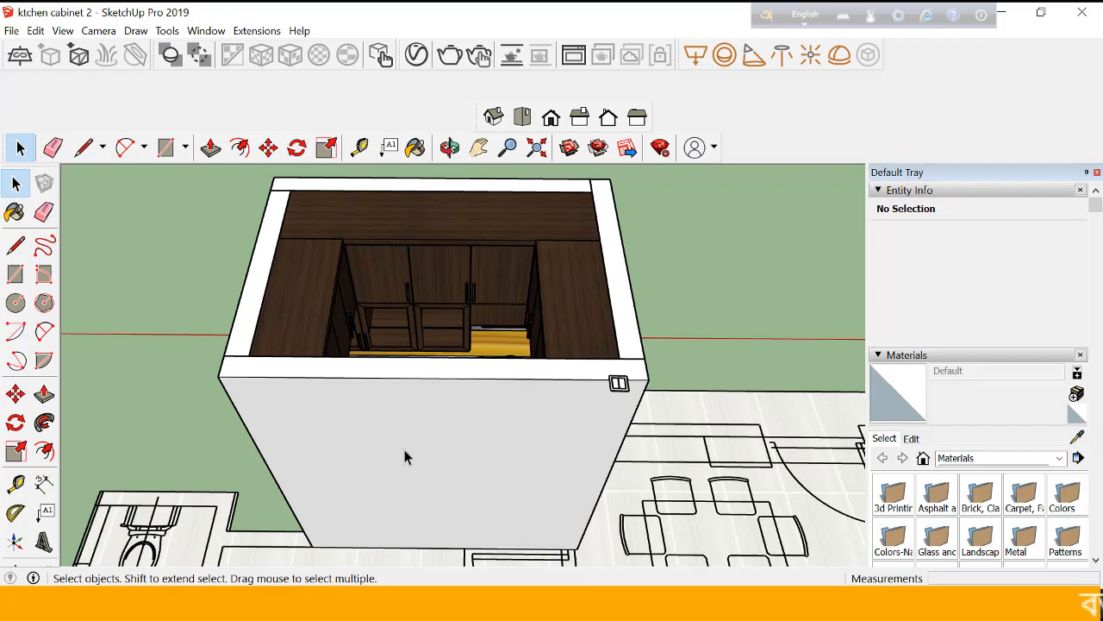
pyautogui.scroll(2, 406, 371)
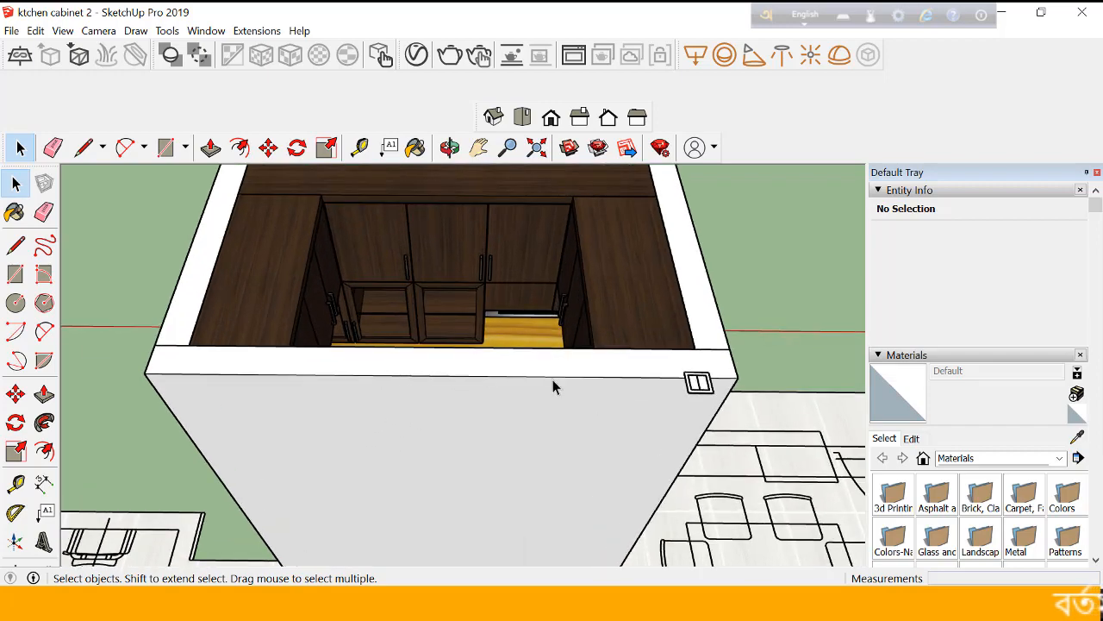
pyautogui.scroll(-2, 605, 423)
pyautogui.moveTo(605, 422); pyautogui.dragTo(619, 470, button='middle')
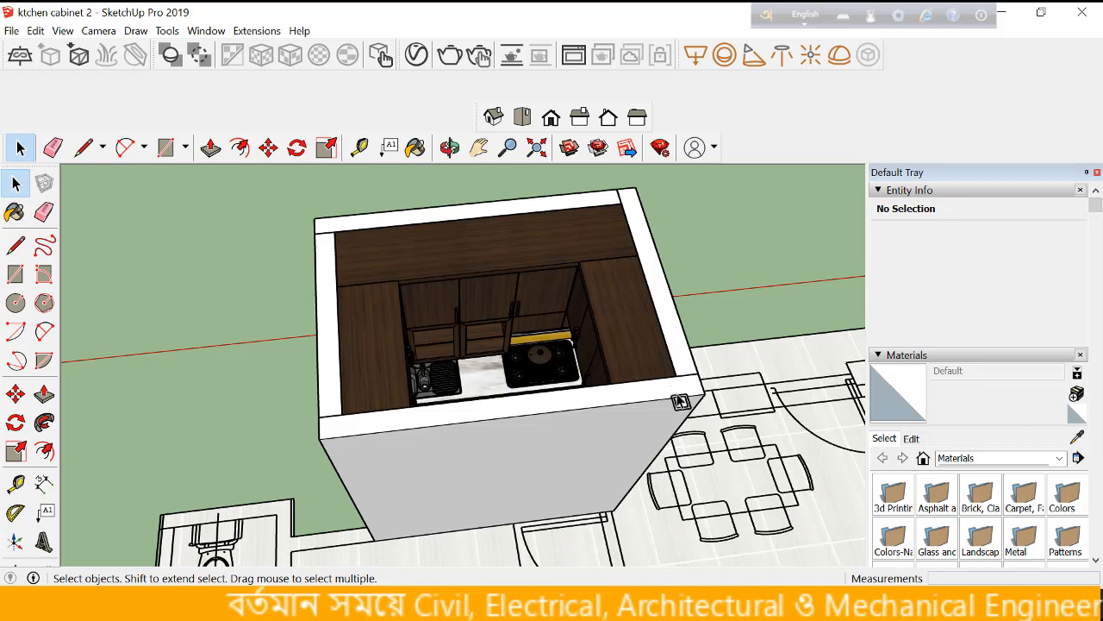
pyautogui.scroll(2, 680, 402)
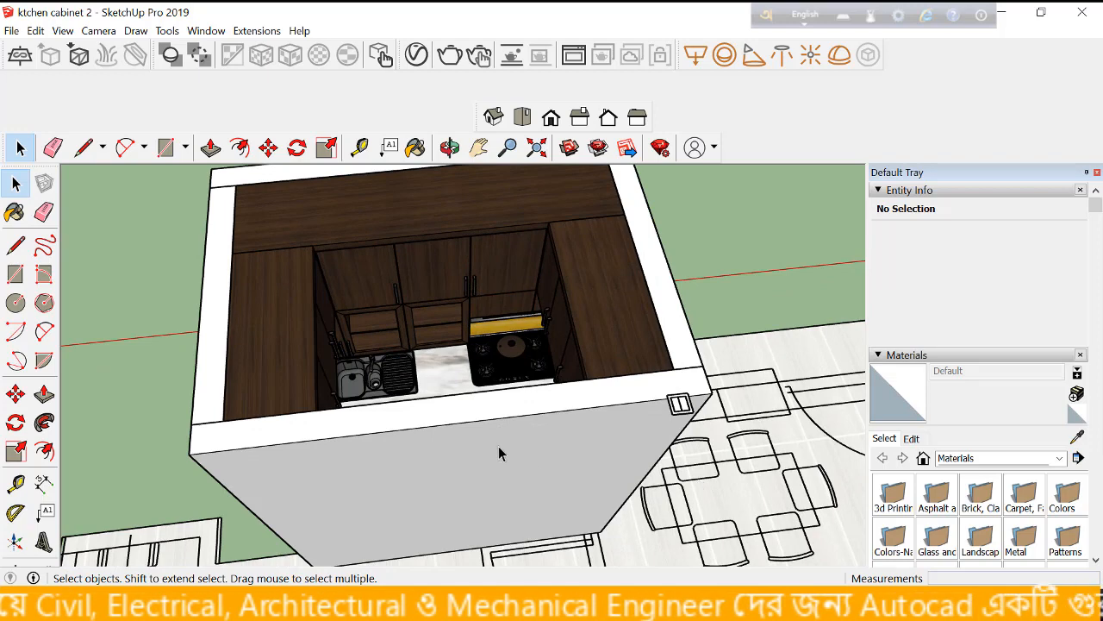
pyautogui.click(62, 31)
pyautogui.moveTo(151, 298)
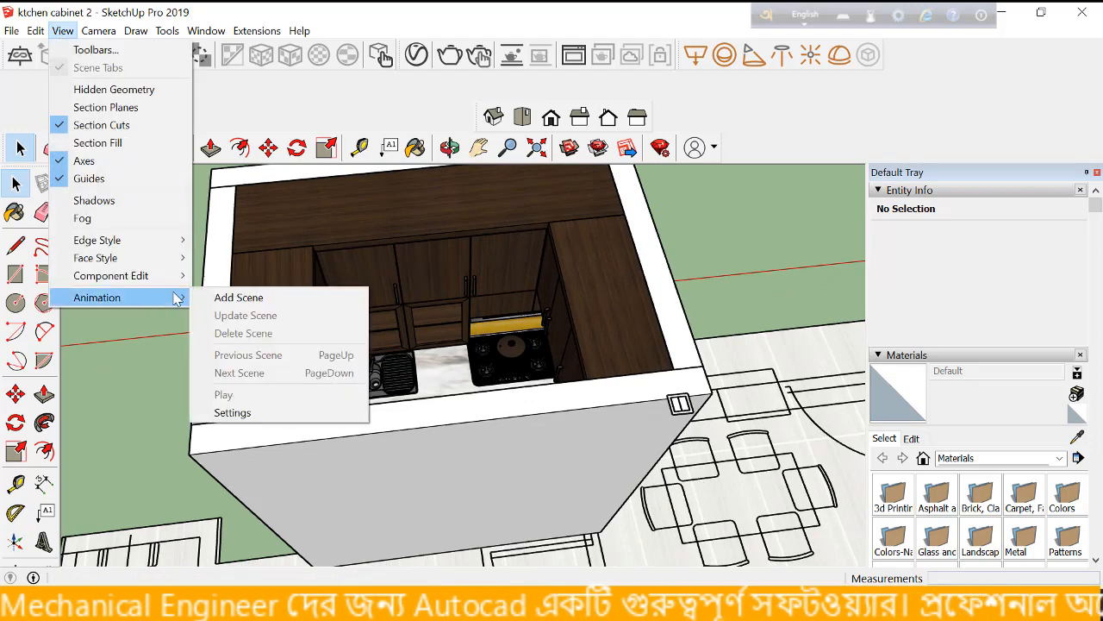
pyautogui.click(241, 297)
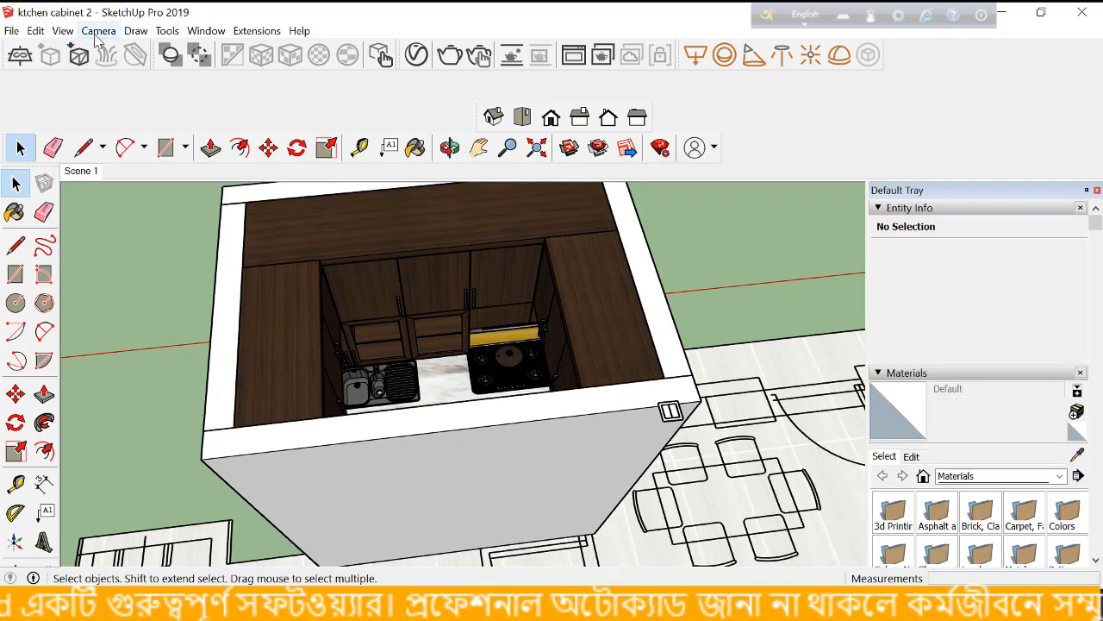
# - Add a second scene from the same elevated camera position
pyautogui.click(62, 30)
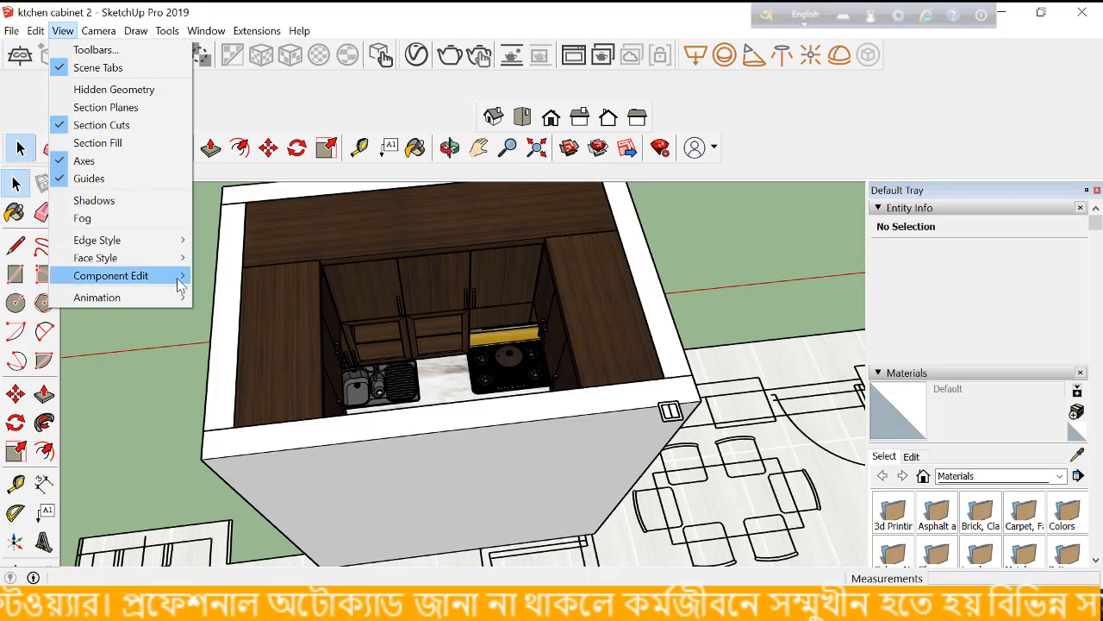
pyautogui.moveTo(182, 298)
pyautogui.click(237, 293)
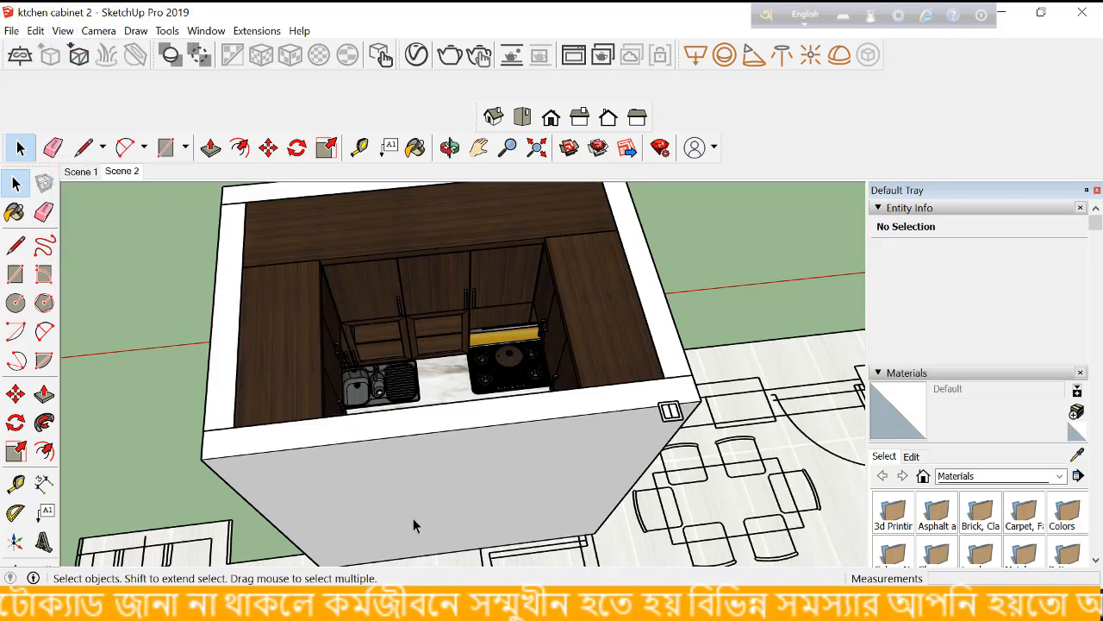
# - Hide the near wall group that closes off the open side of the kitchen
pyautogui.rightClick(412, 514)
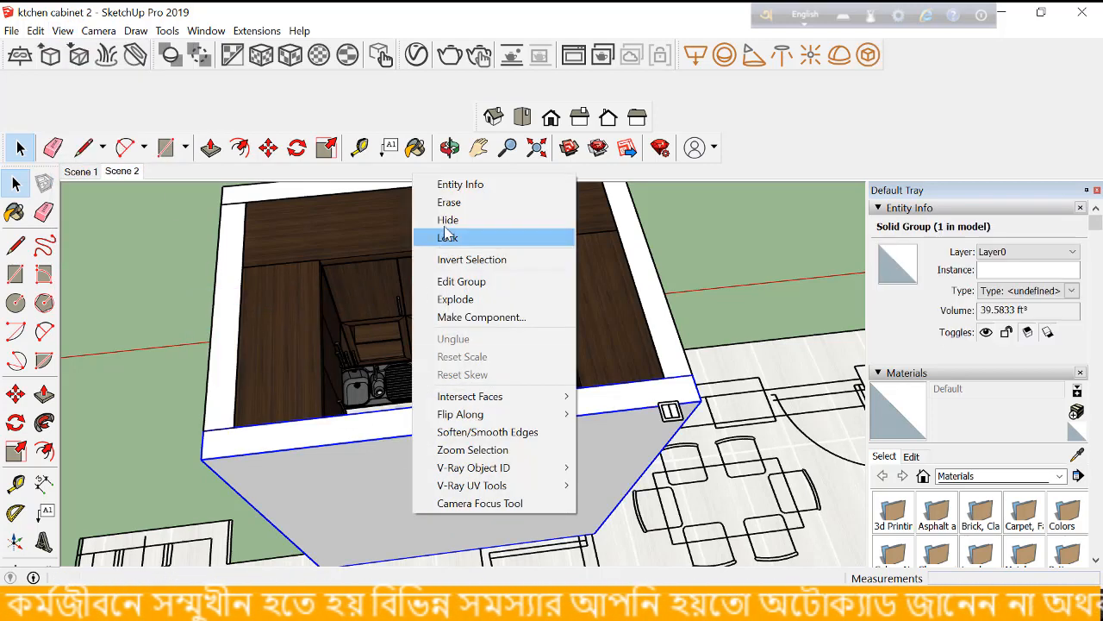
pyautogui.click(446, 222)
pyautogui.scroll(-2, 590, 493)
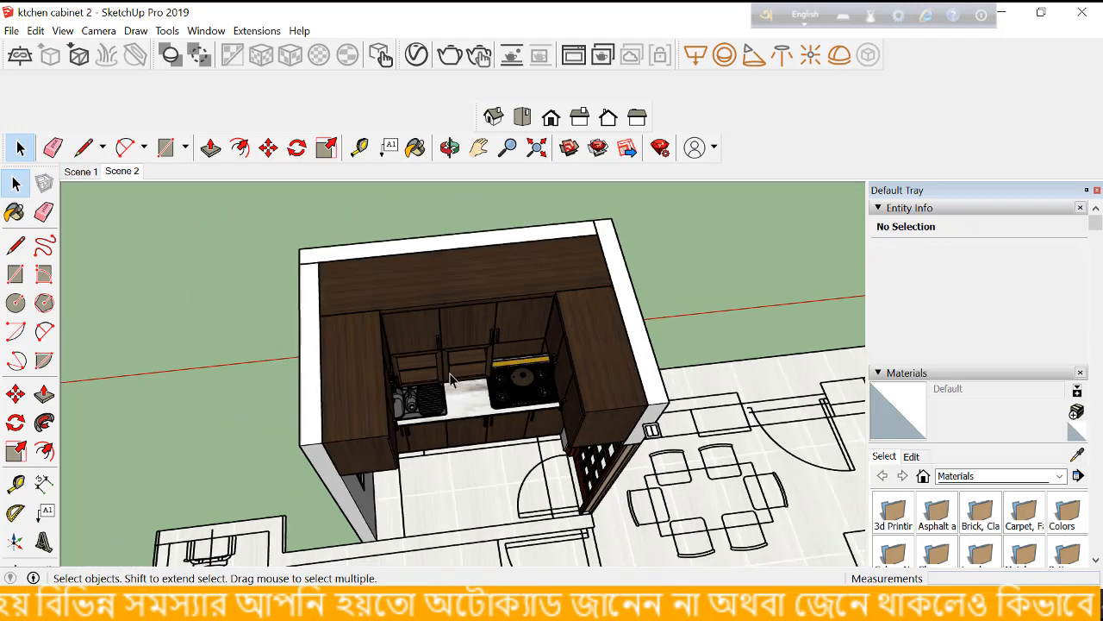
pyautogui.scroll(2, 441, 375)
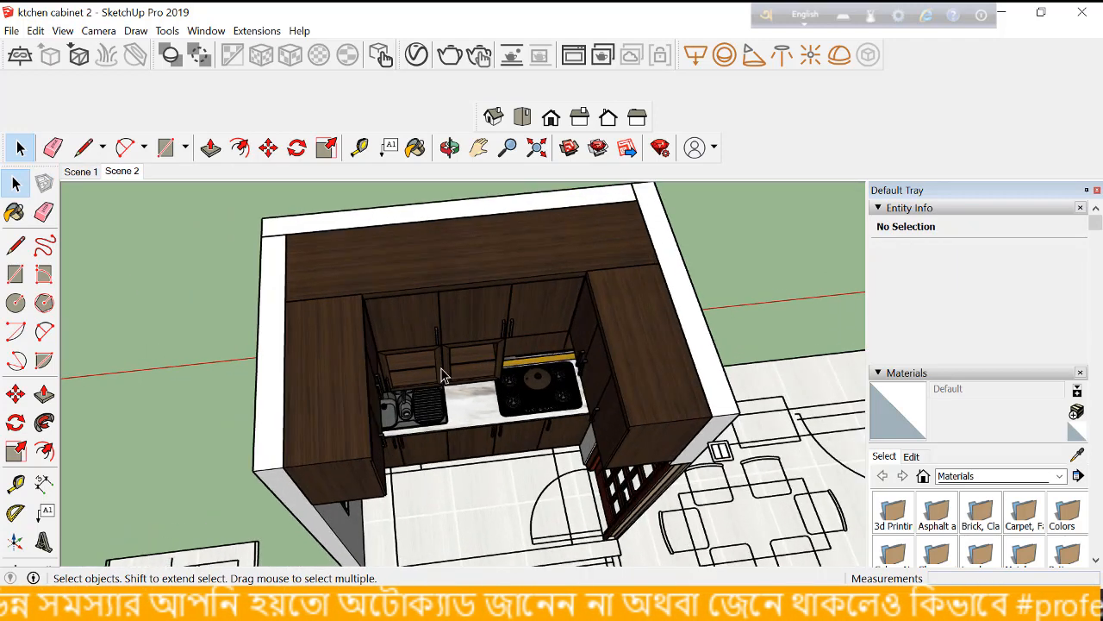
# - Draw a ceiling rectangle of 8' 4" by 5' 6" across the wall tops, between opposite outer corners
pyautogui.click(17, 275)
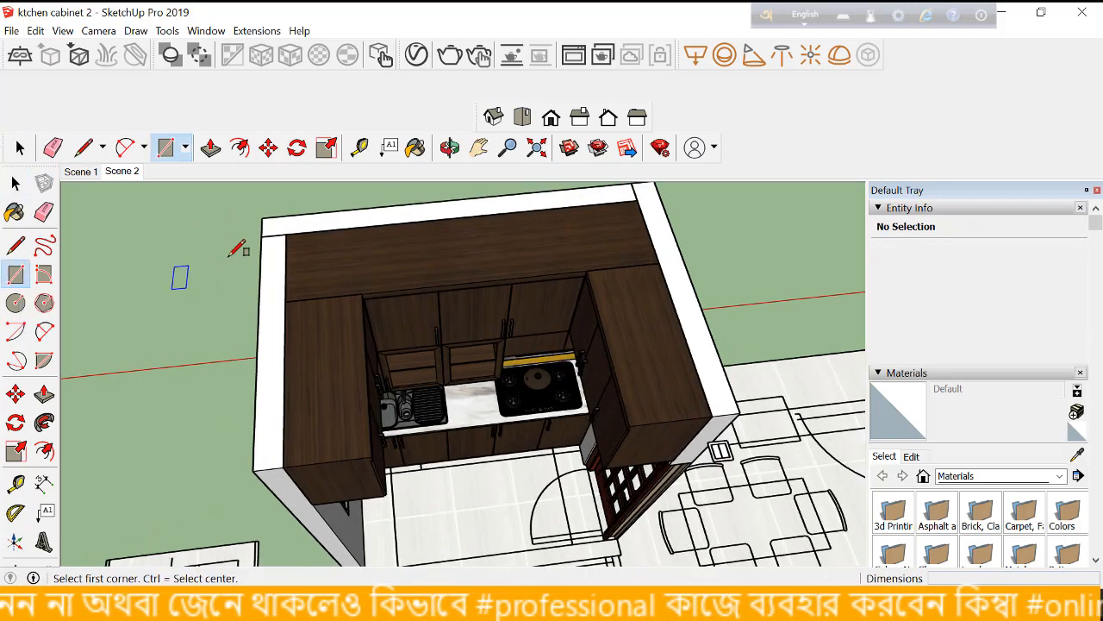
pyautogui.scroll(-1, 659, 200)
pyautogui.click(651, 193)
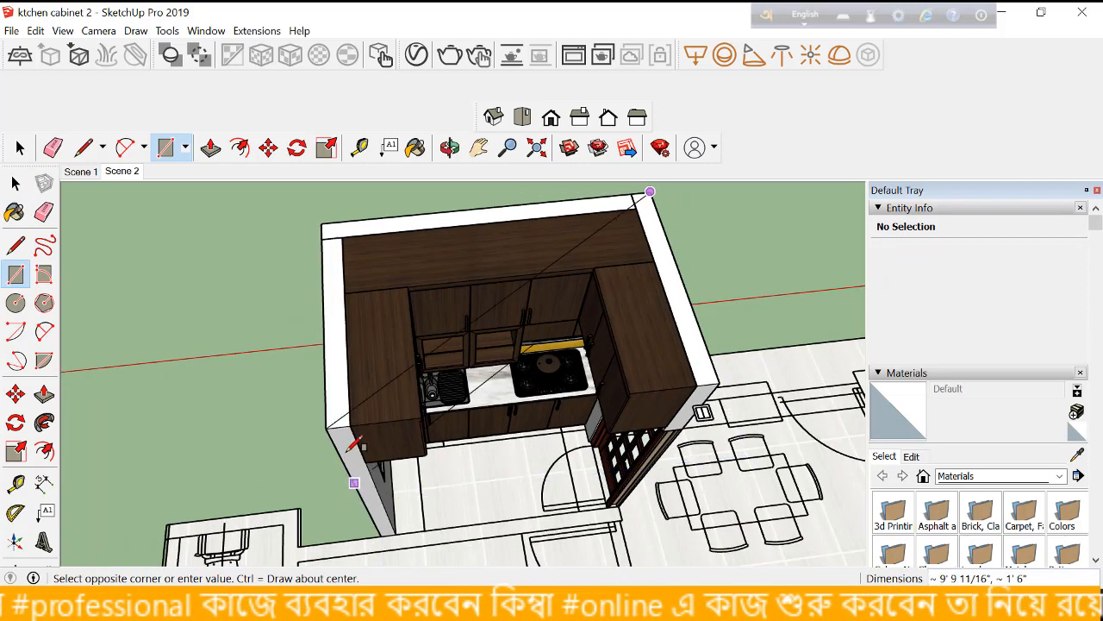
pyautogui.click(318, 423)
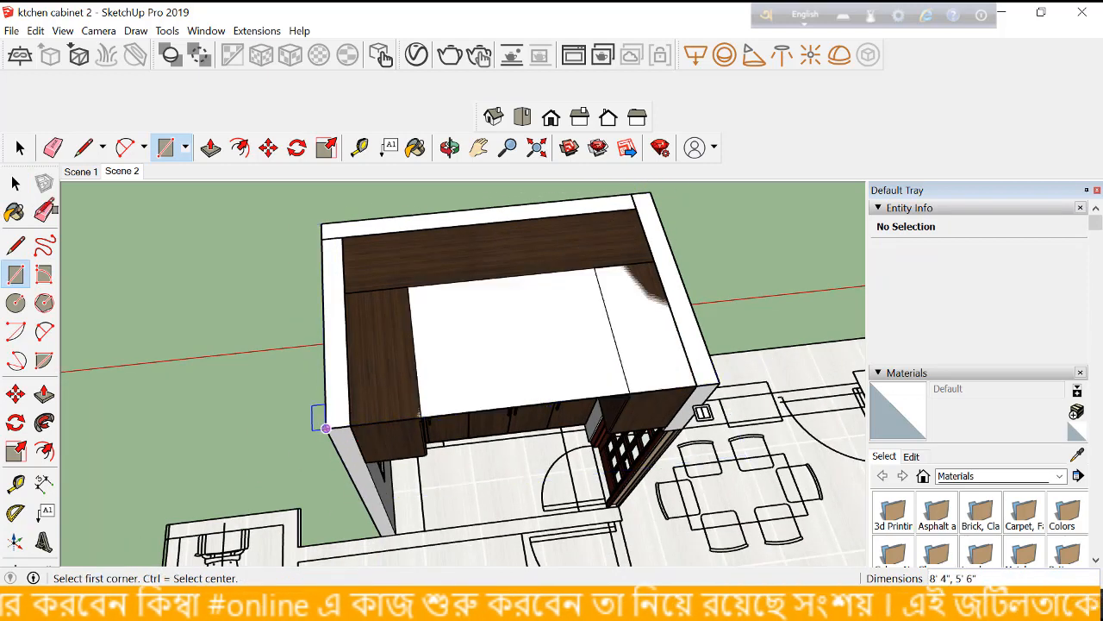
# - Move the small square light-frame group from outside the kitchen onto the ceiling's open edge, near the cabinets on the door side
pyautogui.click(11, 157)
pyautogui.click(19, 148)
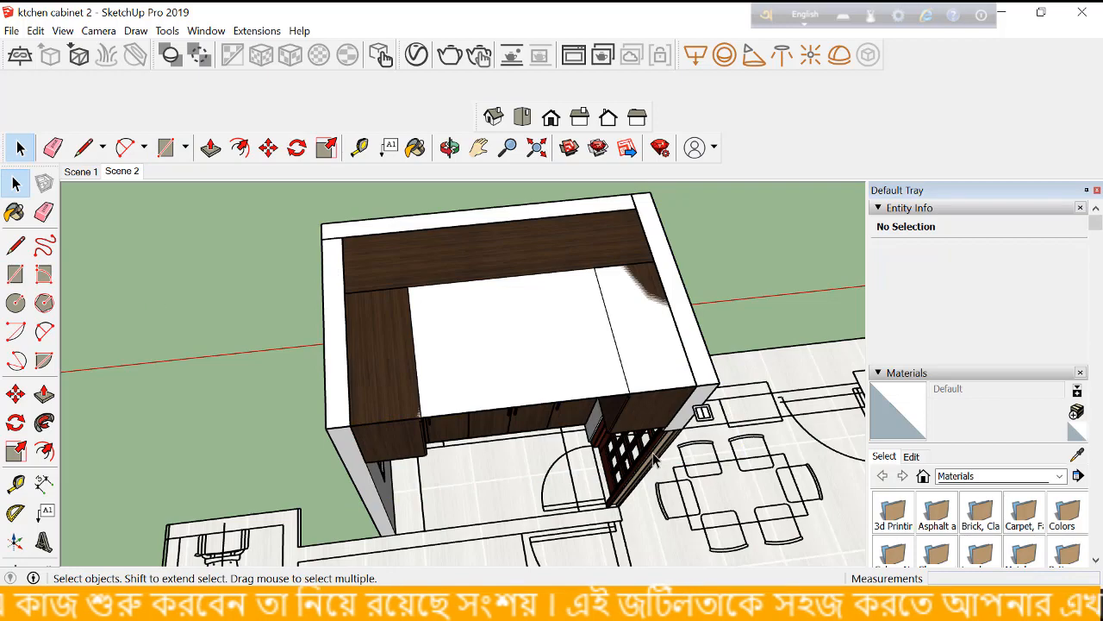
pyautogui.click(701, 417)
pyautogui.scroll(5, 702, 416)
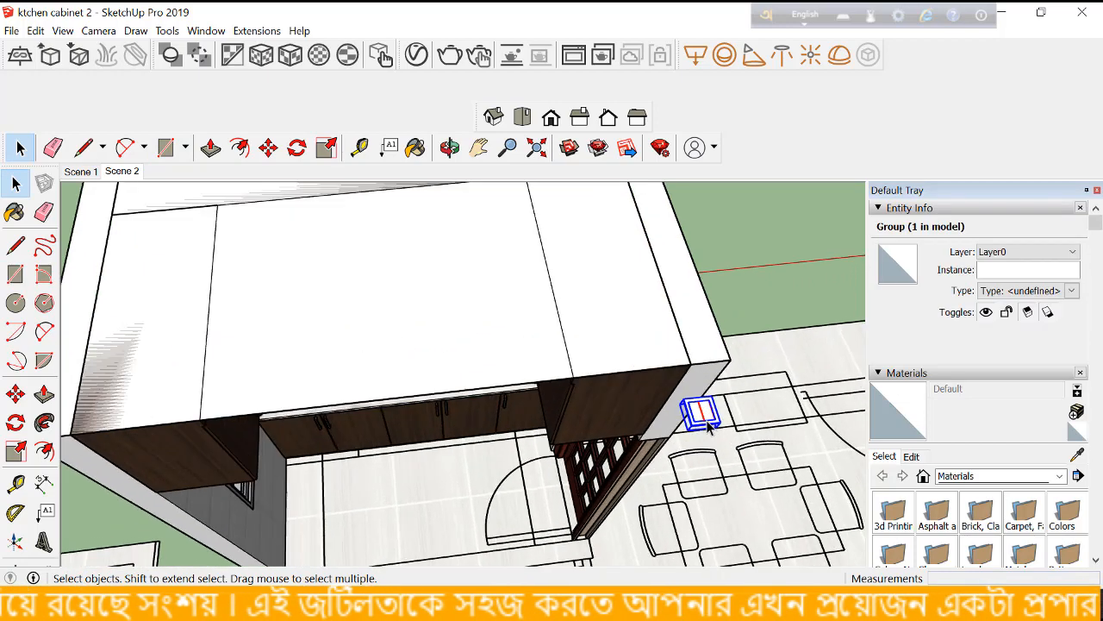
pyautogui.scroll(8, 711, 419)
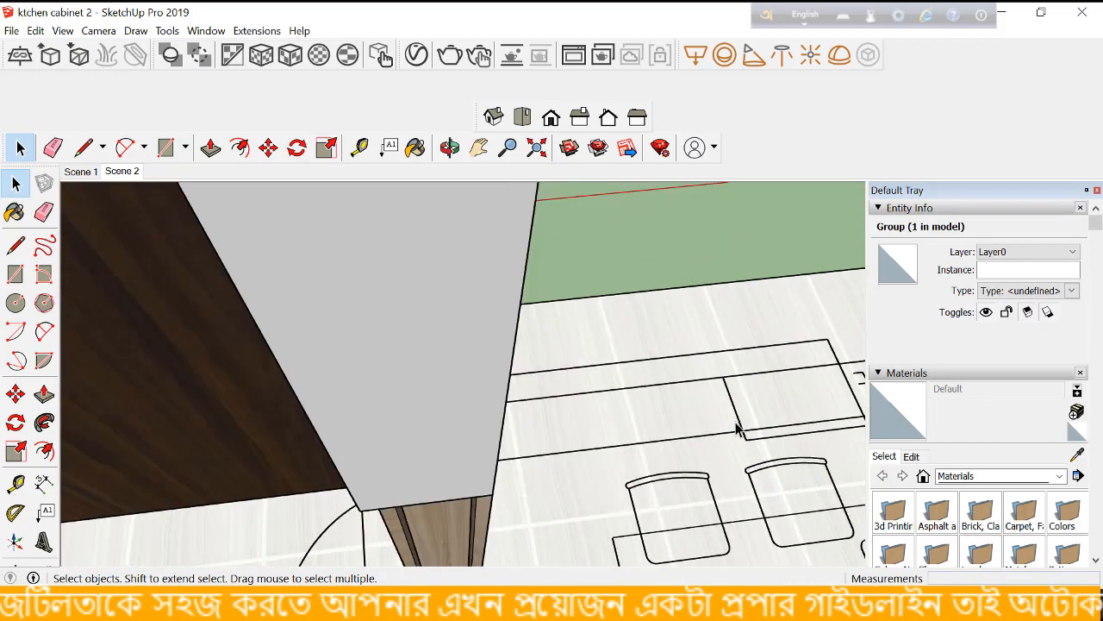
pyautogui.scroll(-4, 735, 431)
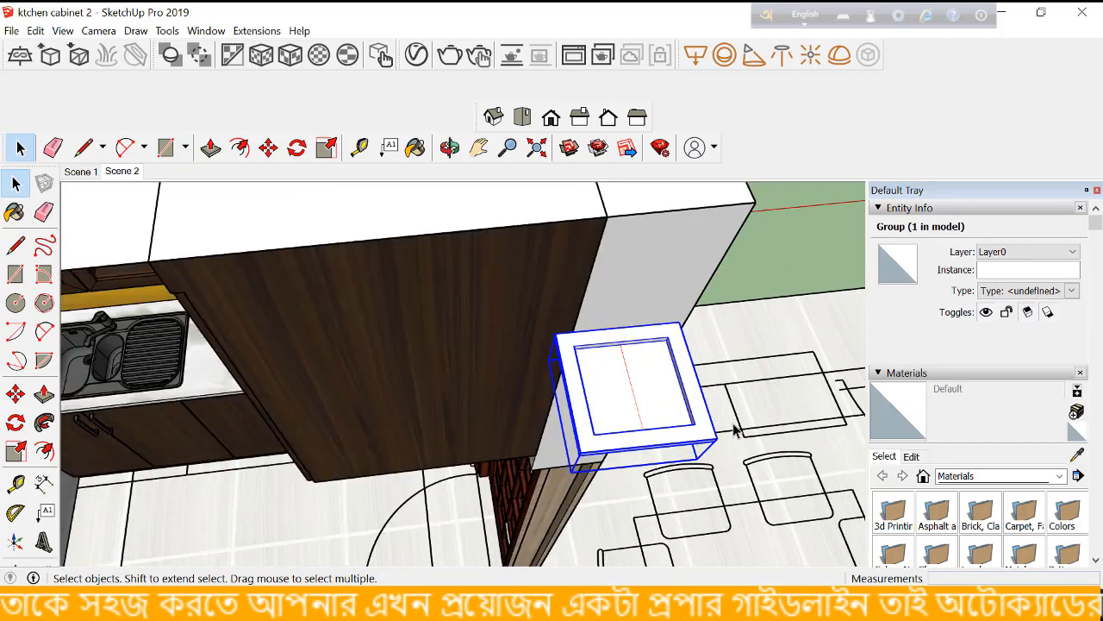
pyautogui.click(15, 394)
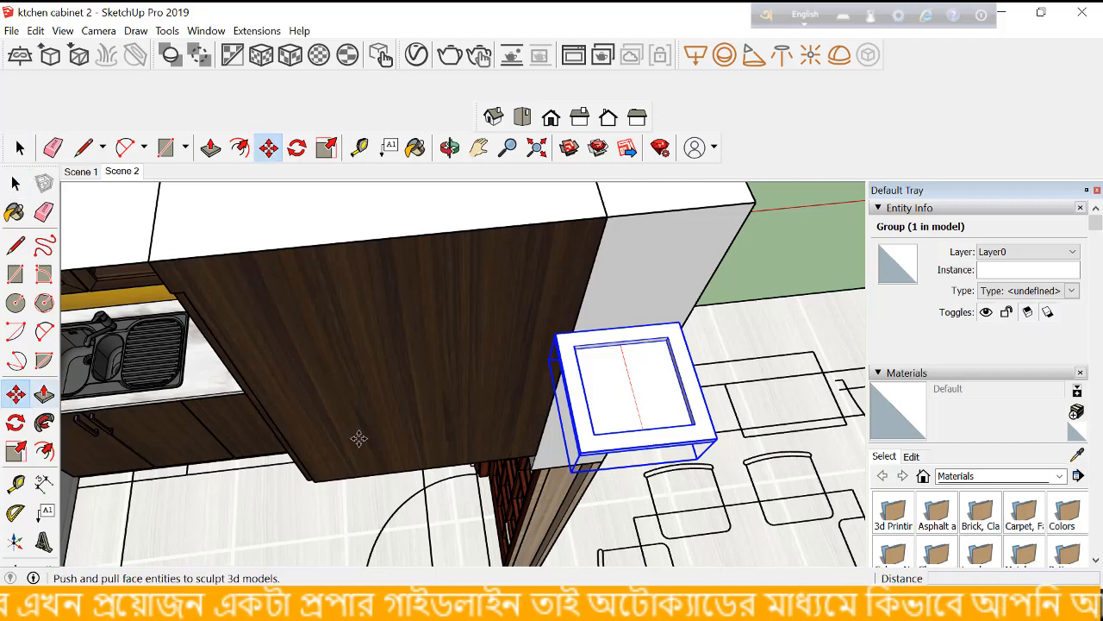
pyautogui.click(717, 439)
pyautogui.scroll(-5, 754, 495)
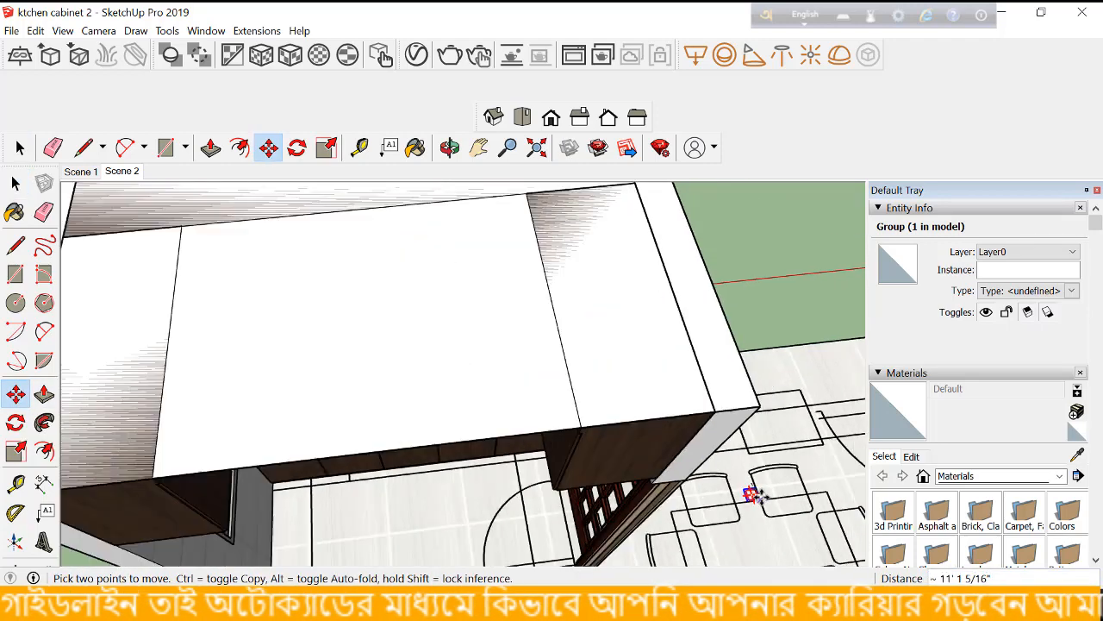
pyautogui.scroll(1, 522, 463)
pyautogui.moveTo(635, 436); pyautogui.dragTo(615, 282, button='middle')
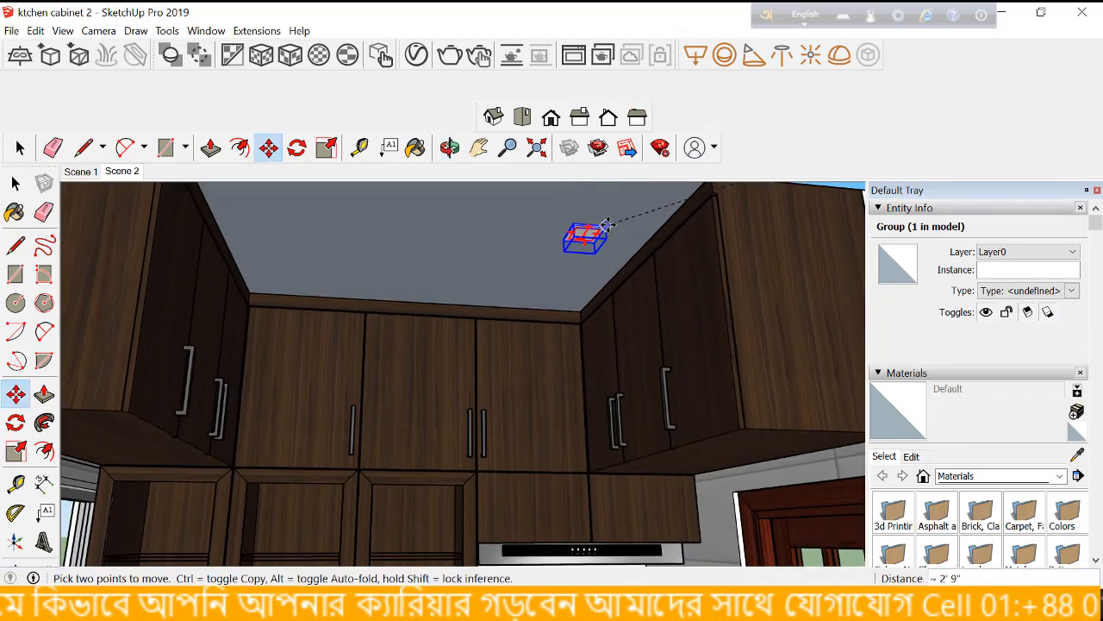
pyautogui.scroll(-2, 631, 259)
pyautogui.scroll(5, 633, 211)
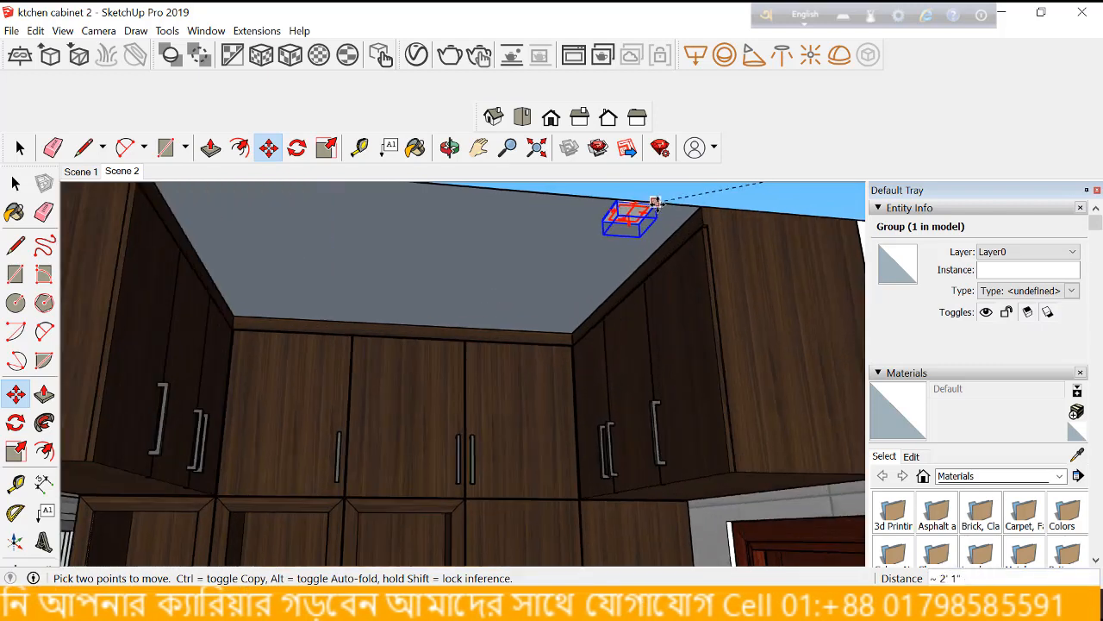
pyautogui.click(664, 202)
# - Shift the ceiling light about 5" inward from the open edge and copy it about 1' 5" deeper into the room
pyautogui.scroll(-2, 691, 260)
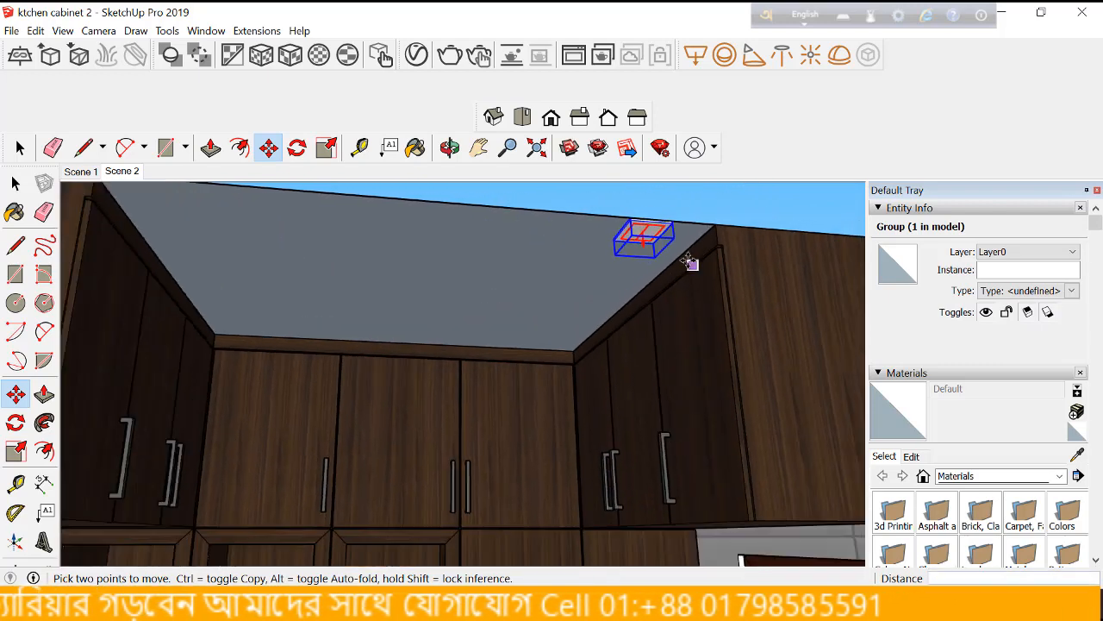
pyautogui.scroll(-1, 523, 317)
pyautogui.scroll(3, 629, 239)
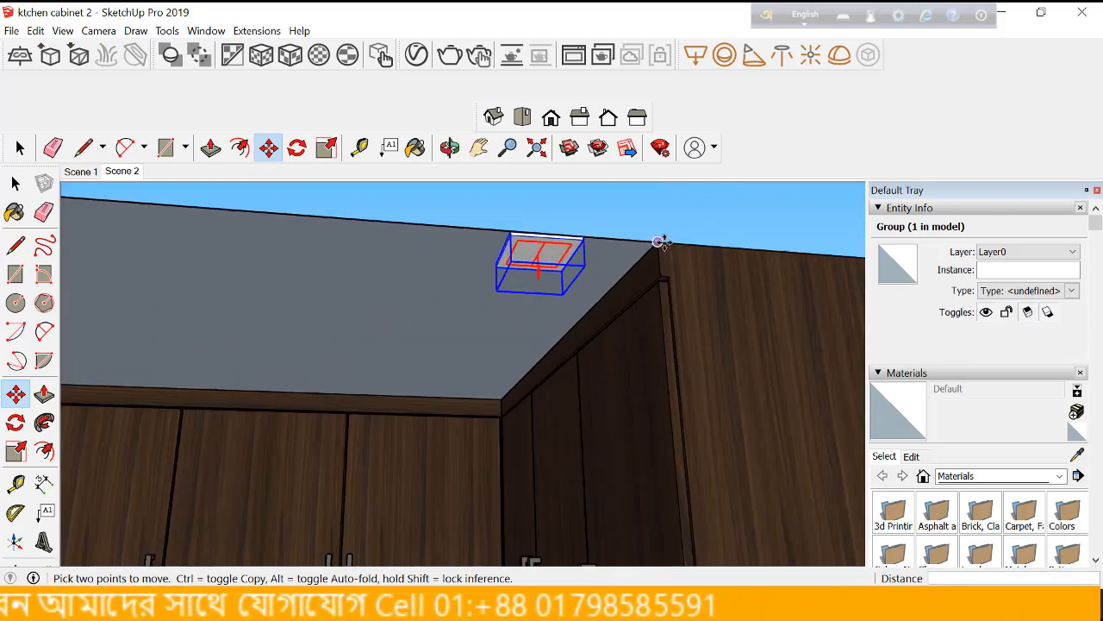
pyautogui.click(660, 240)
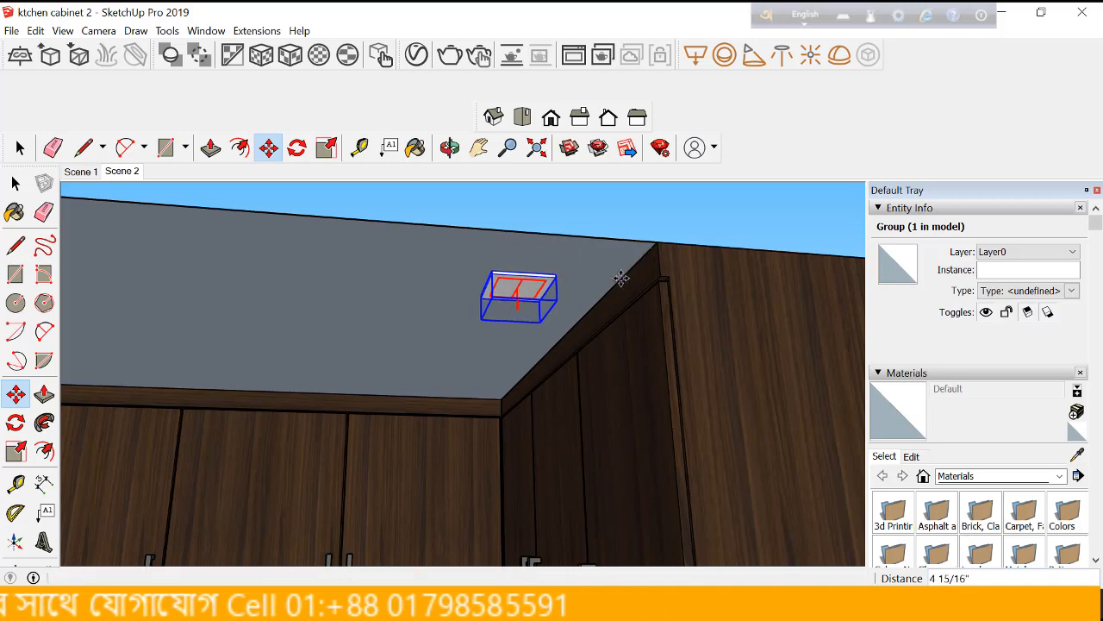
pyautogui.scroll(-1, 659, 240)
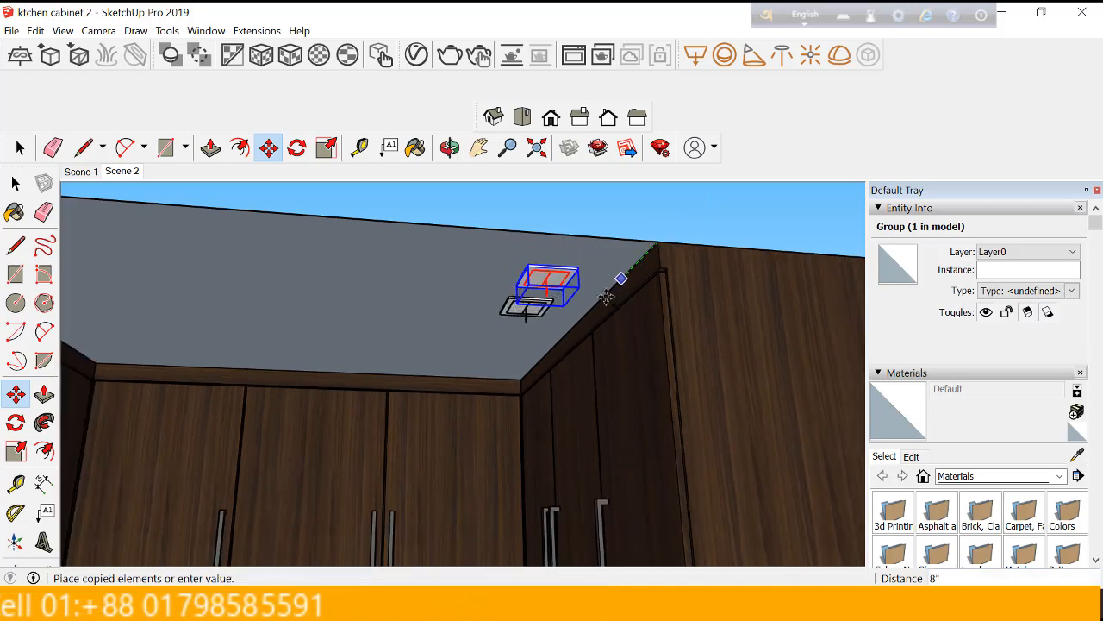
pyautogui.click(574, 330)
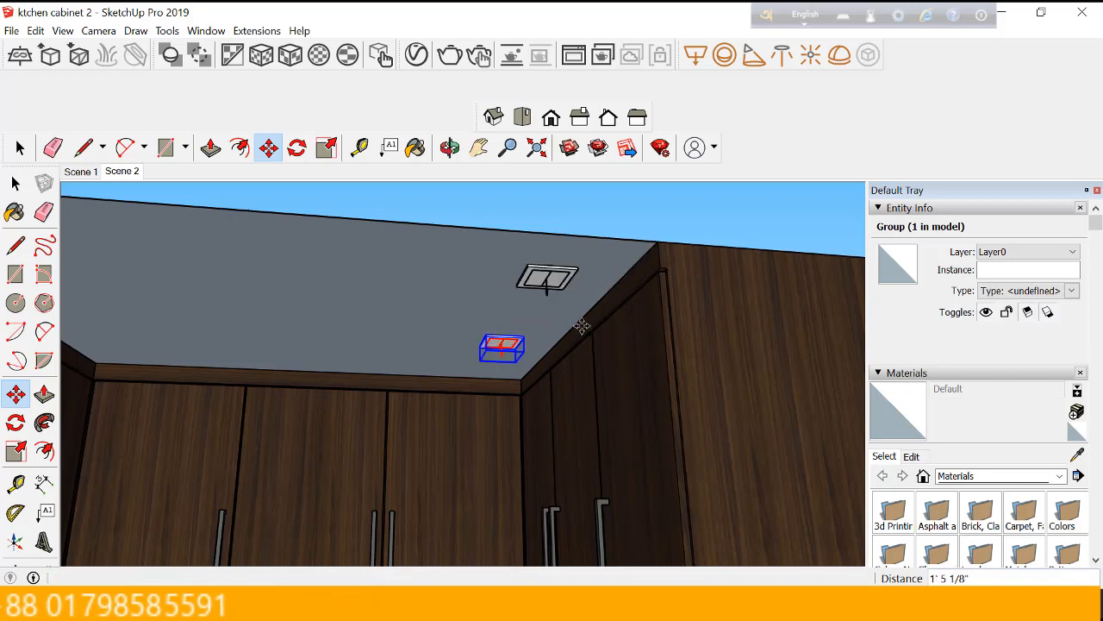
# - Select both ceiling lights and copy the pair across to the middle of the ceiling
pyautogui.click(15, 184)
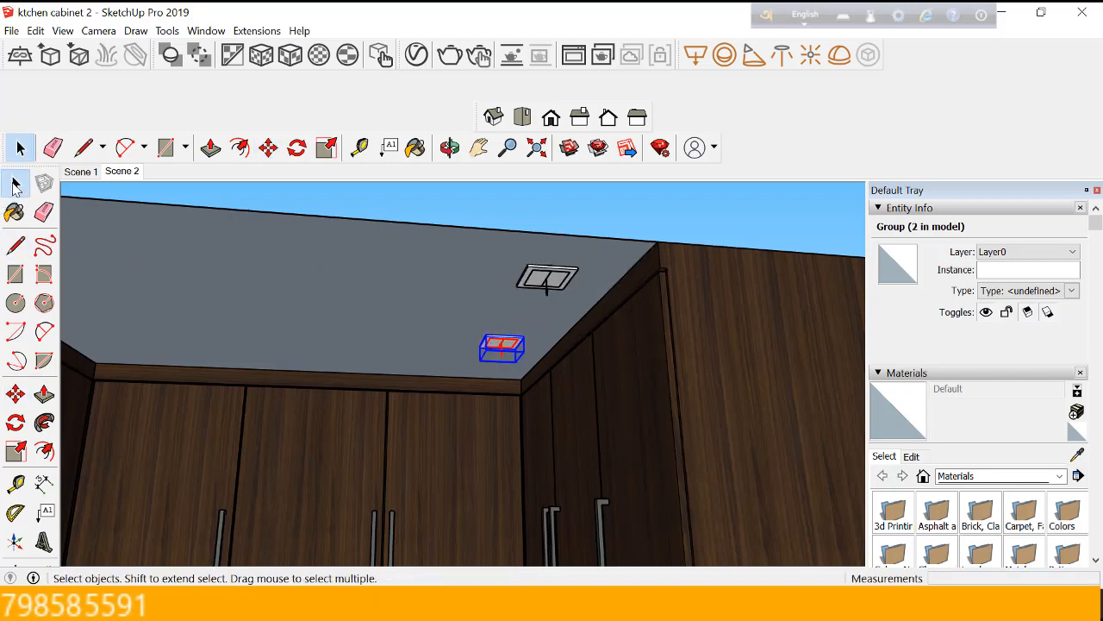
pyautogui.keyDown('shift'); pyautogui.click(543, 281); pyautogui.keyUp('shift')
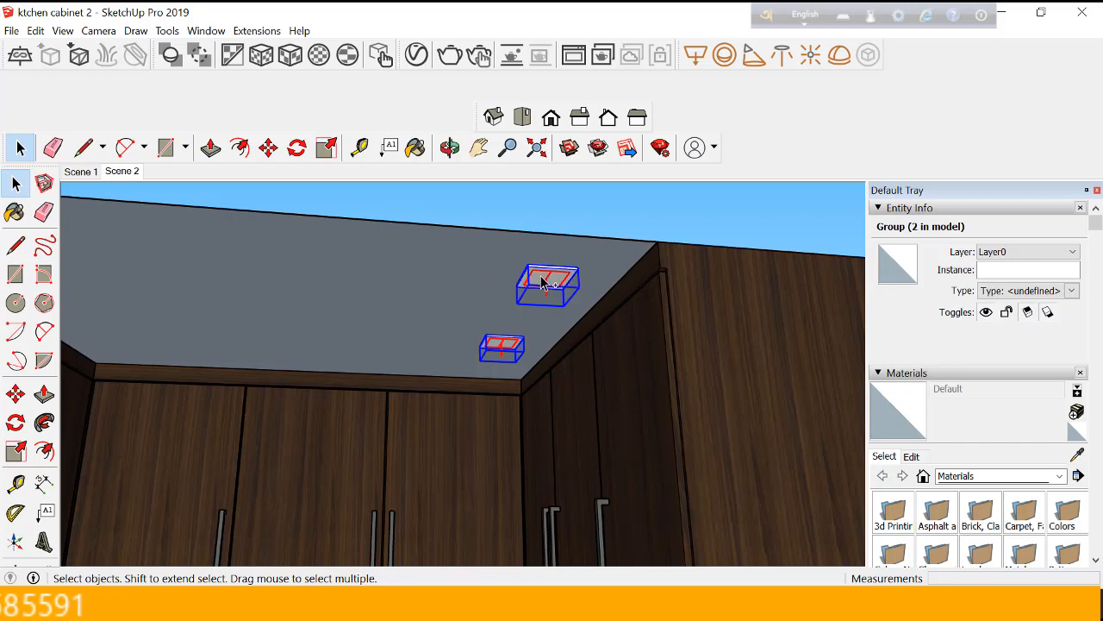
pyautogui.click(16, 394)
pyautogui.moveTo(431, 302); pyautogui.dragTo(517, 292, button='middle')
pyautogui.click(522, 287)
pyautogui.press('ctrl')
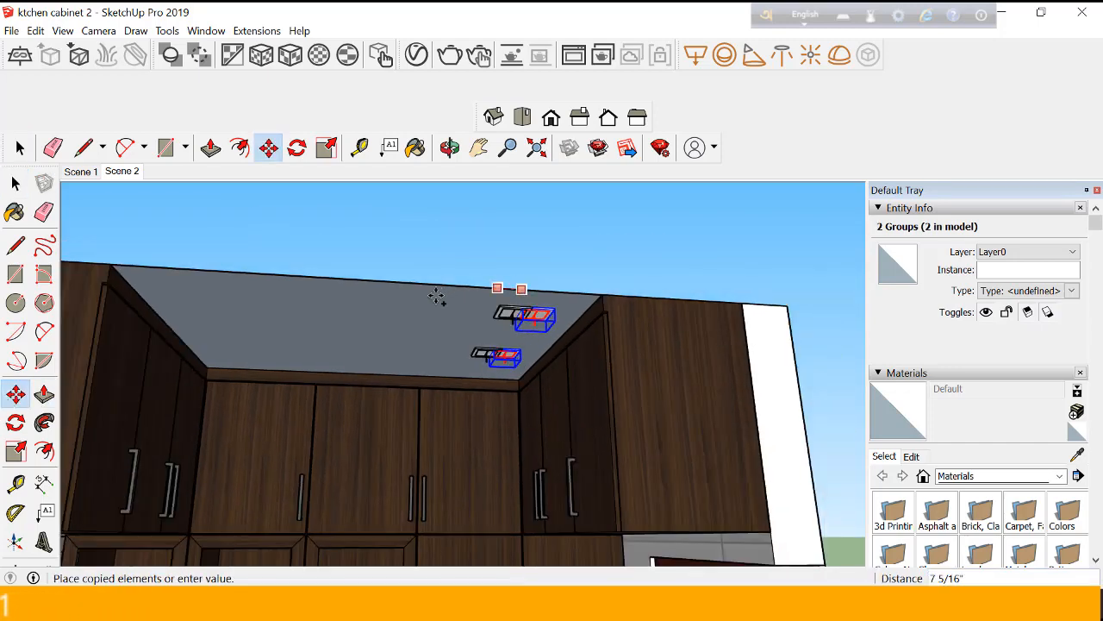
pyautogui.click(325, 275)
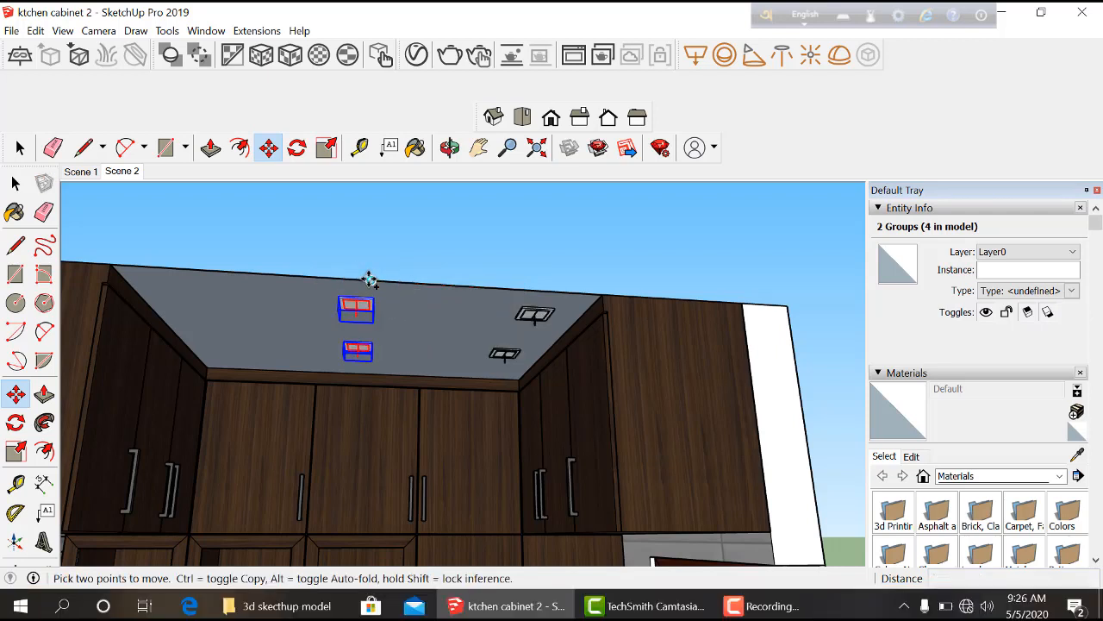
# - Copy the middle pair of ceiling lights about 1' 4" further across, towards the cabinets on the opposite side
pyautogui.press('ctrl')
pyautogui.click(371, 281)
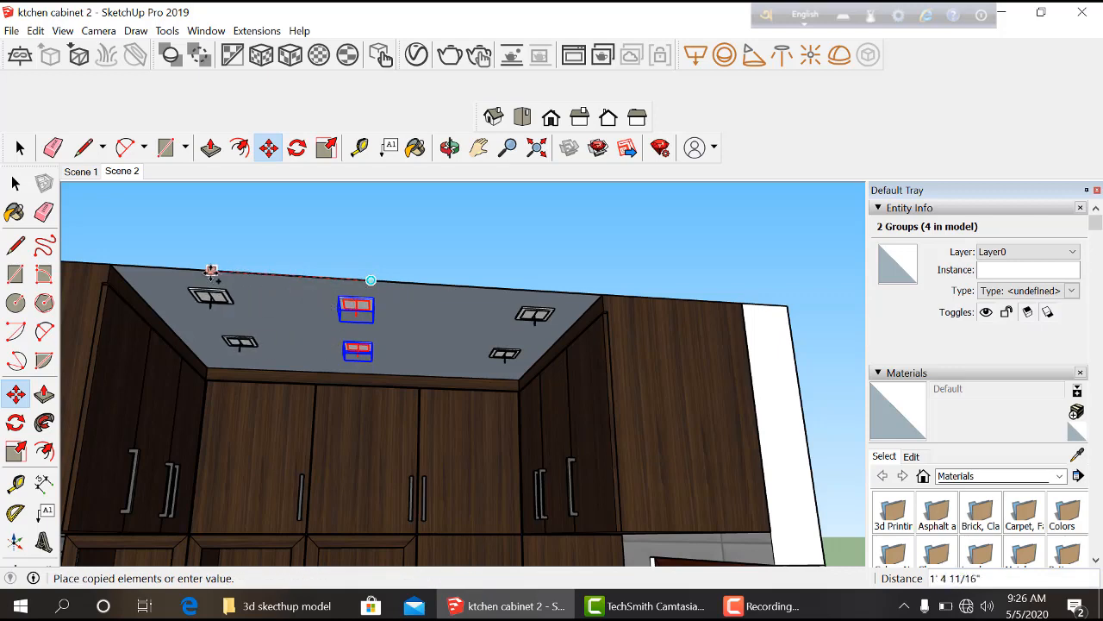
pyautogui.click(213, 271)
pyautogui.click(14, 183)
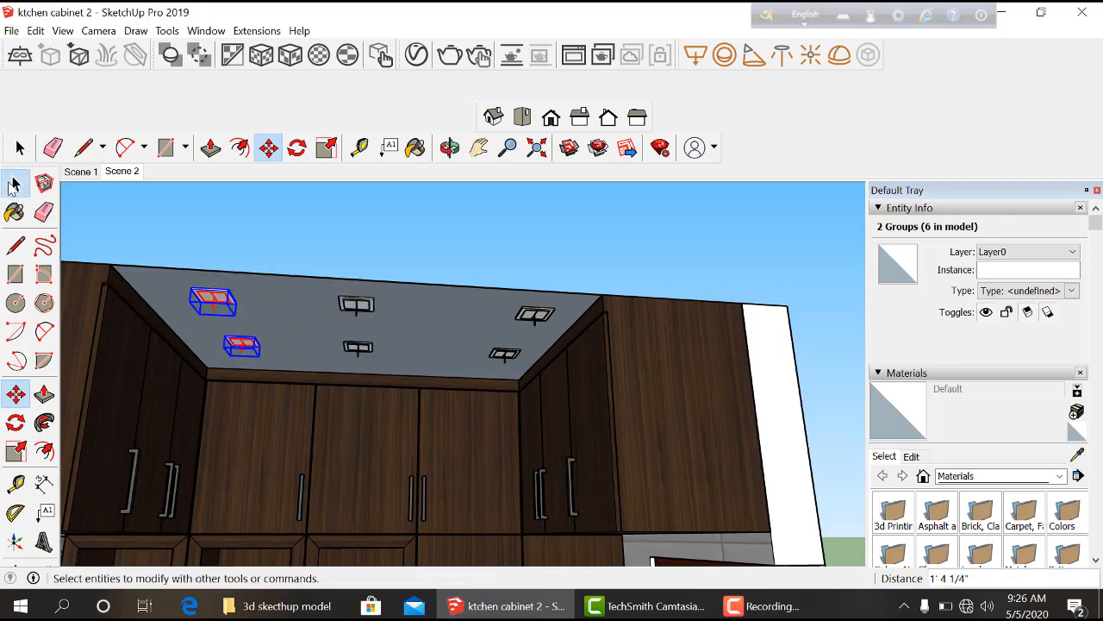
# - Recall Scene 1 and Scene 2 to review the ceiling lights, and inspect the room's outer walls and door from outside
pyautogui.click(86, 173)
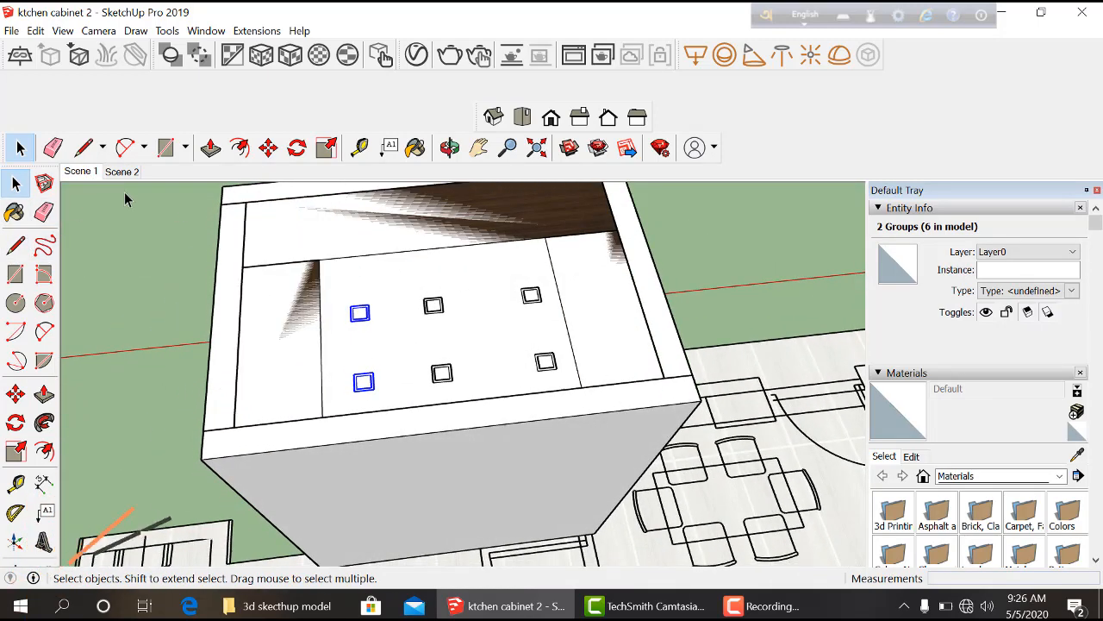
pyautogui.click(173, 241)
pyautogui.scroll(2, 530, 370)
pyautogui.scroll(4, 468, 333)
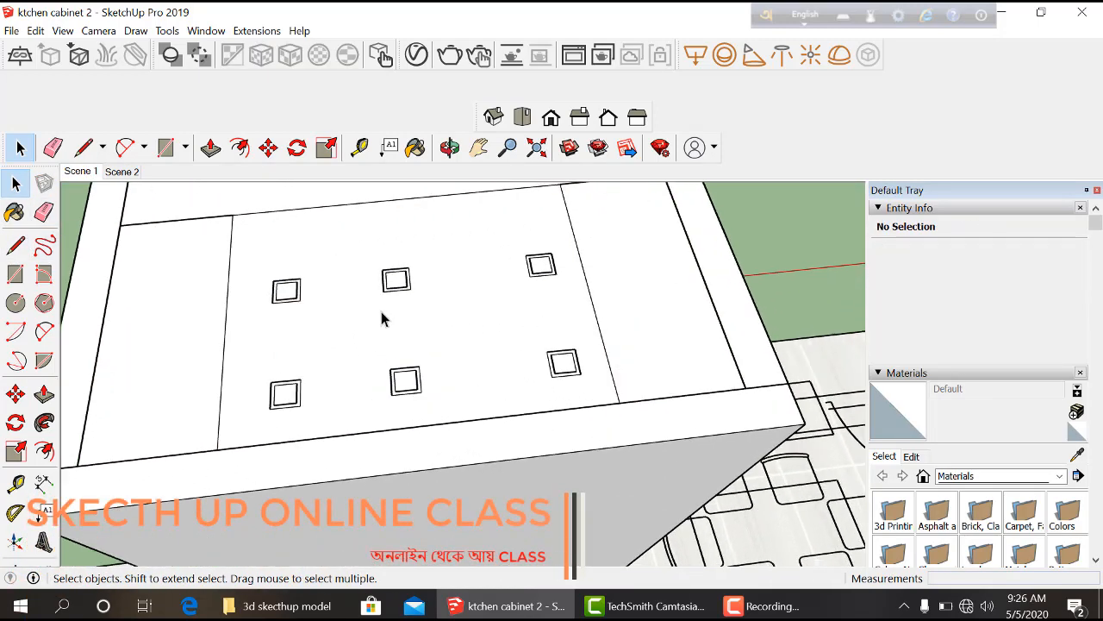
pyautogui.scroll(-2, 517, 414)
pyautogui.moveTo(497, 472); pyautogui.dragTo(432, 393, button='middle')
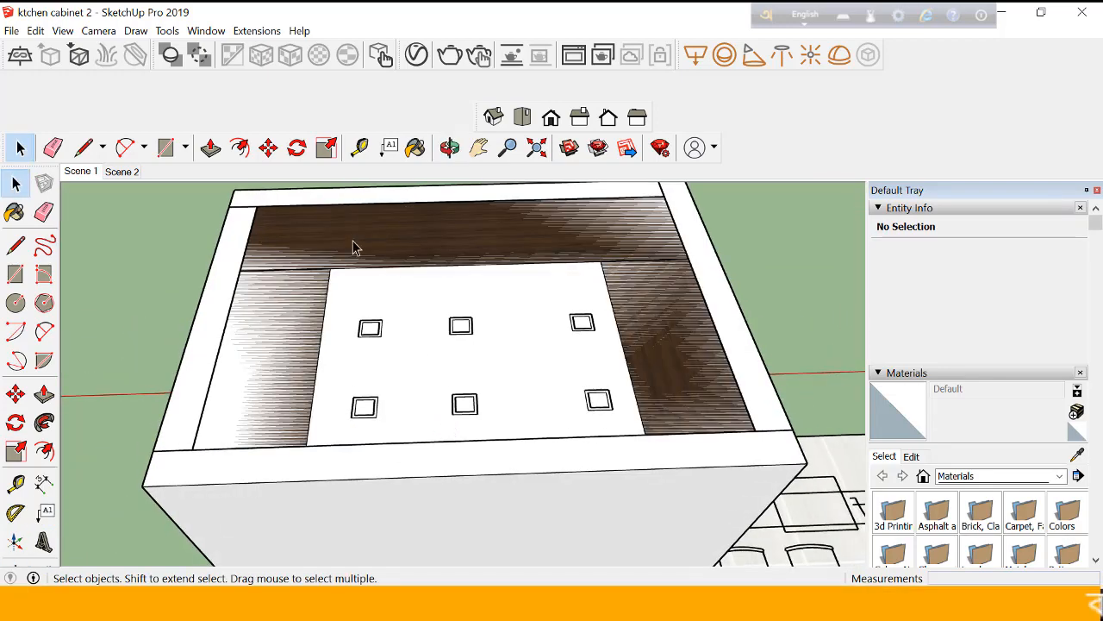
pyautogui.click(126, 176)
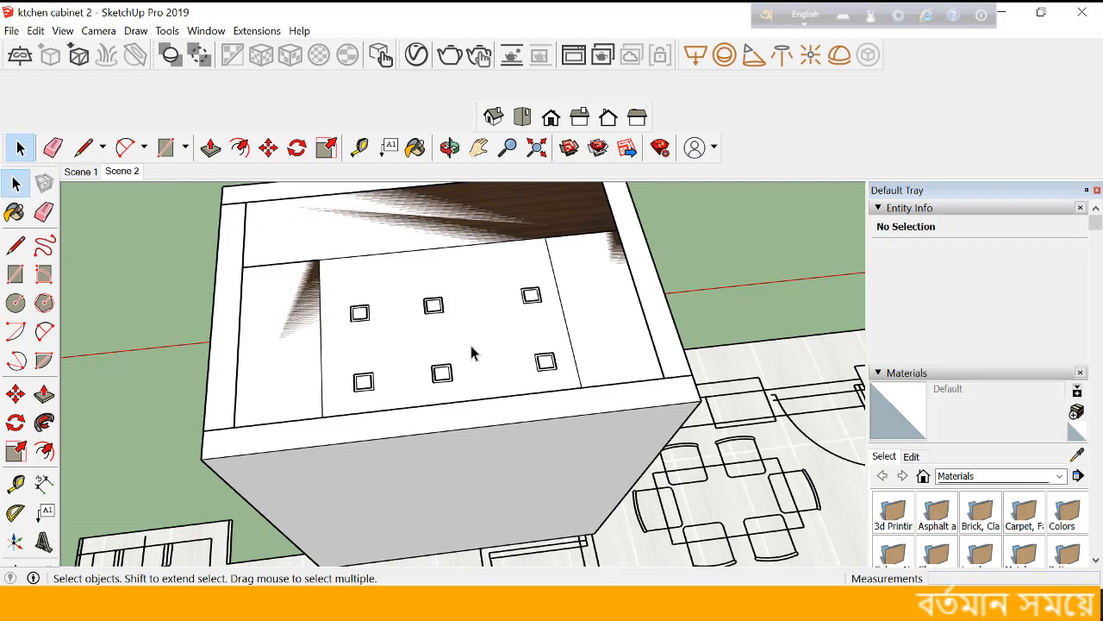
pyautogui.scroll(-3, 471, 346)
pyautogui.scroll(5, 506, 495)
pyautogui.moveTo(438, 427); pyautogui.dragTo(106, 326, button='middle')
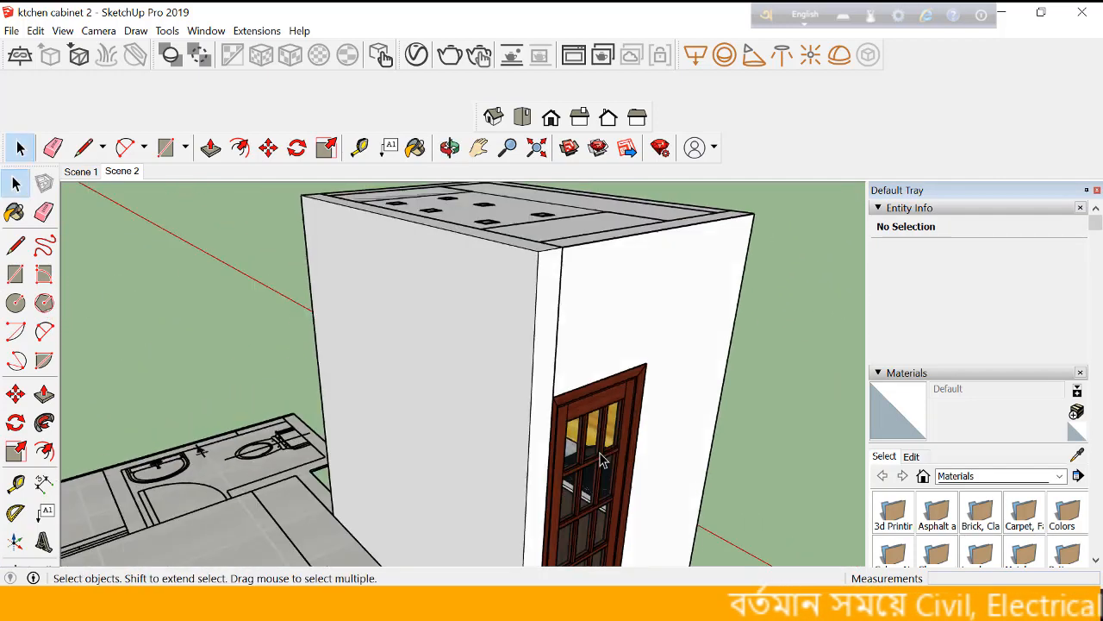
pyautogui.moveTo(258, 376); pyautogui.dragTo(462, 409, button='middle')
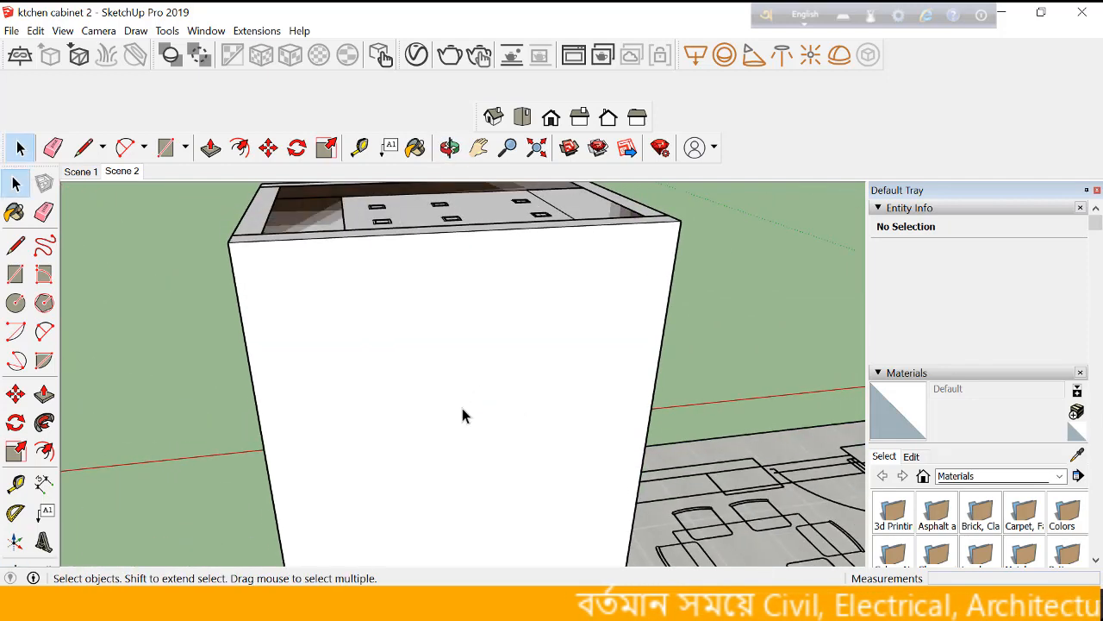
# - Add a third scene from the standard Right view, looking through the window to the stove, tiled wall and glazed door
pyautogui.click(583, 120)
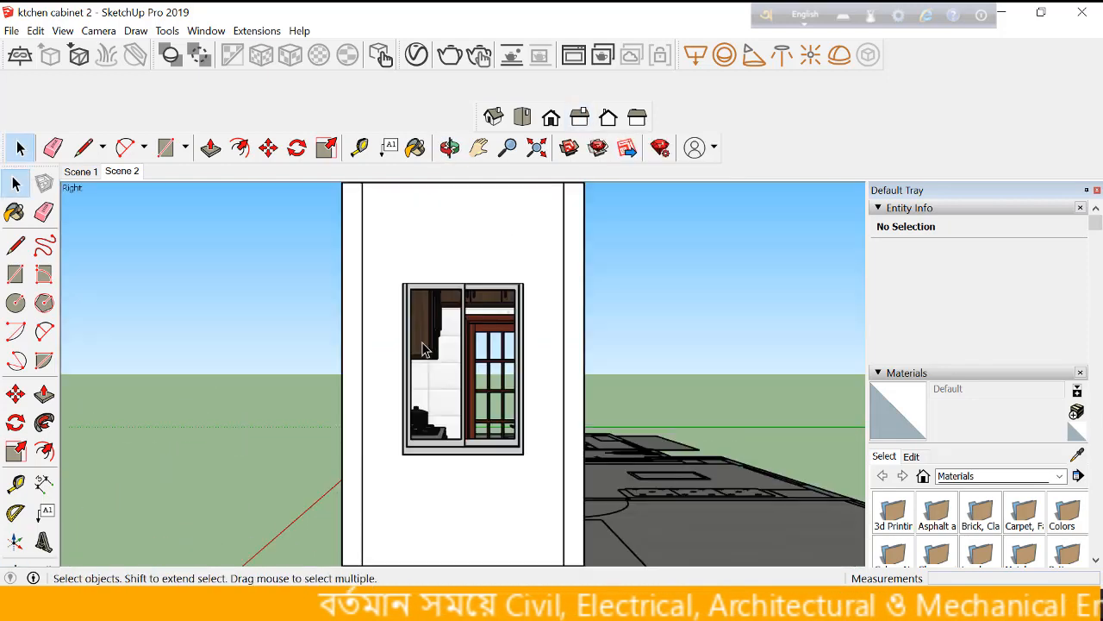
pyautogui.scroll(2, 446, 409)
pyautogui.scroll(6, 446, 409)
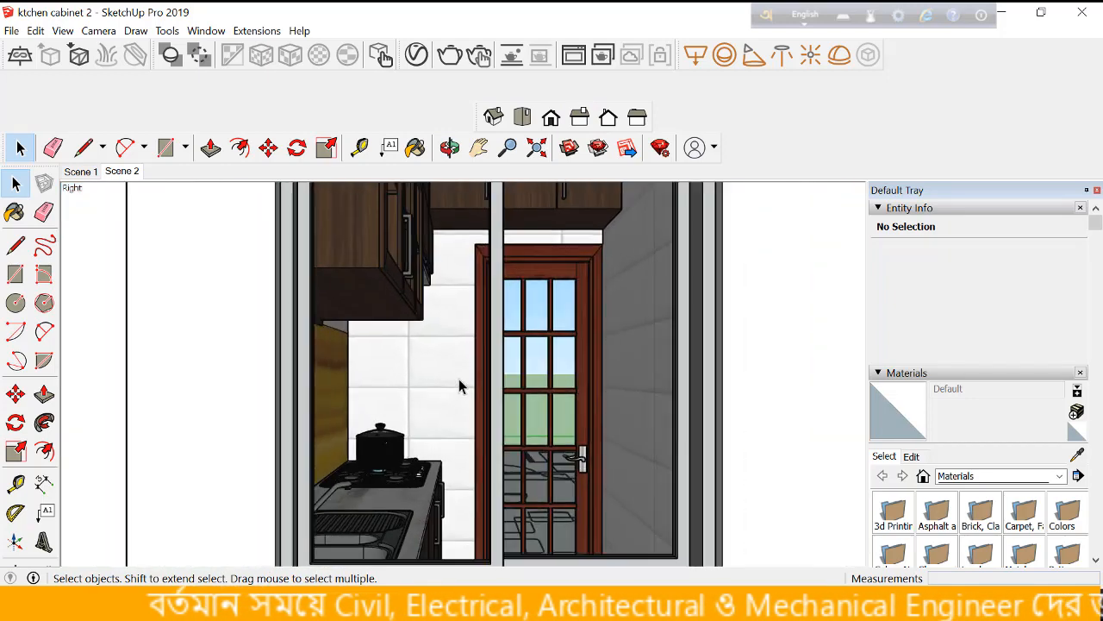
pyautogui.scroll(6, 463, 390)
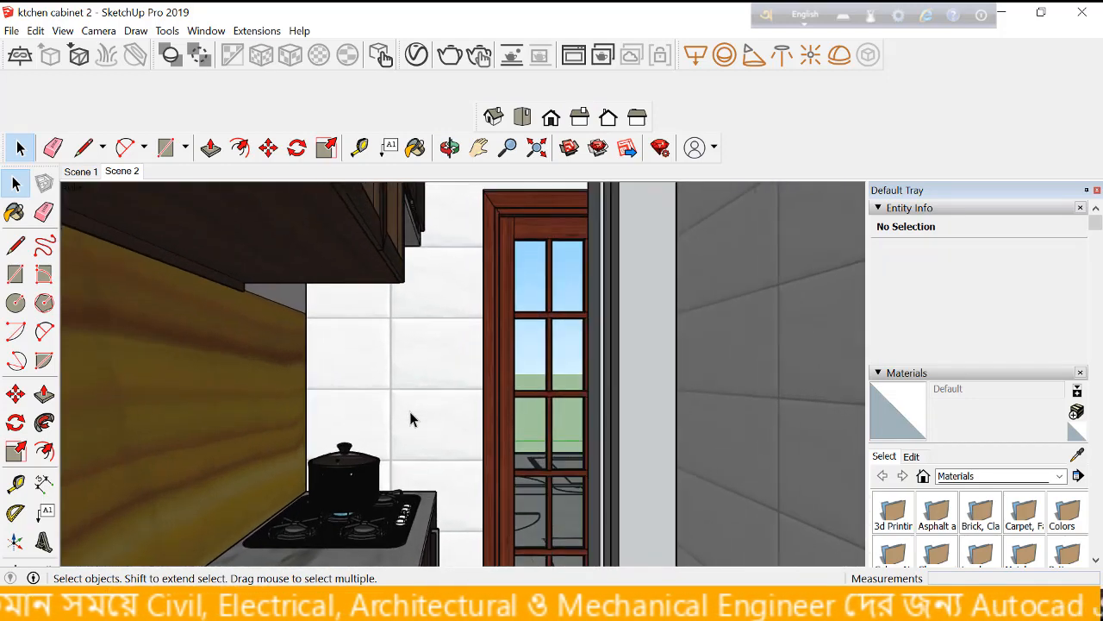
pyautogui.scroll(3, 465, 428)
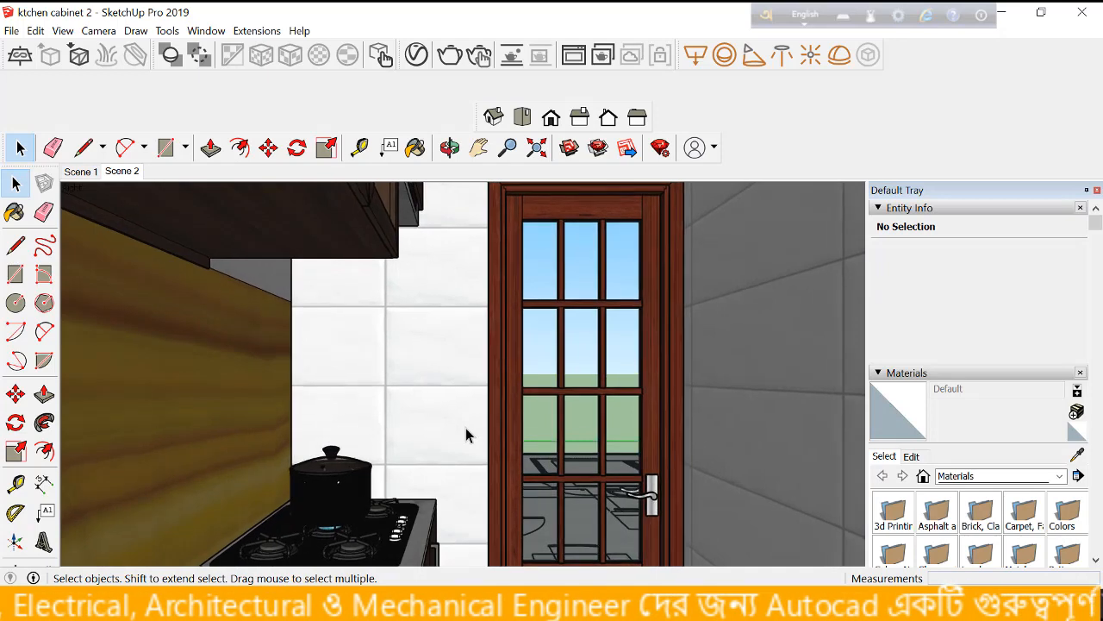
pyautogui.scroll(4, 462, 427)
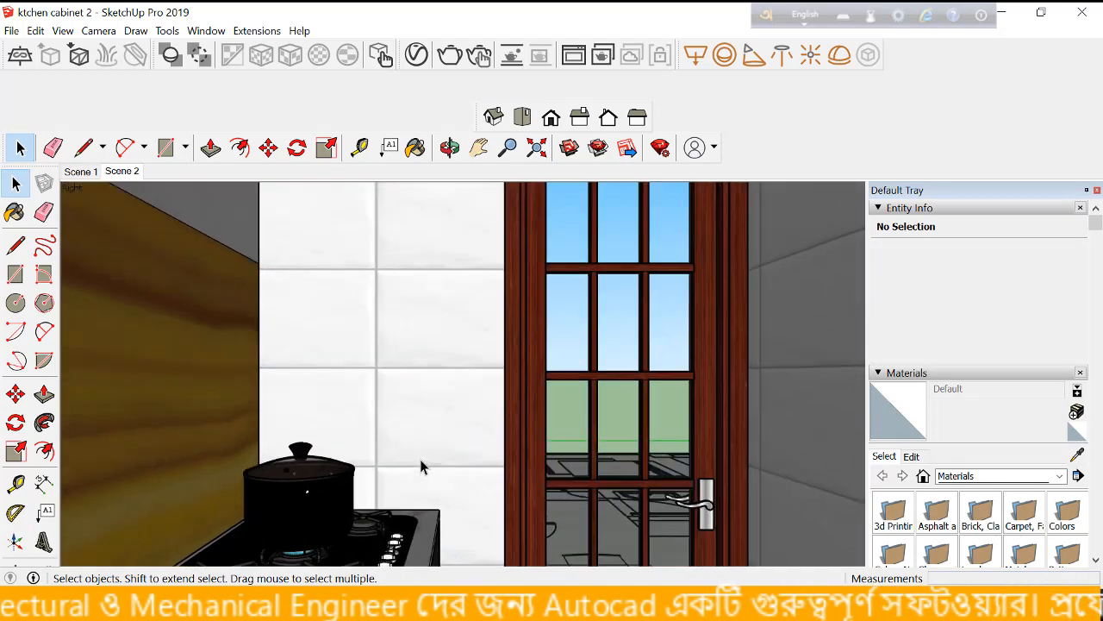
pyautogui.scroll(2, 420, 460)
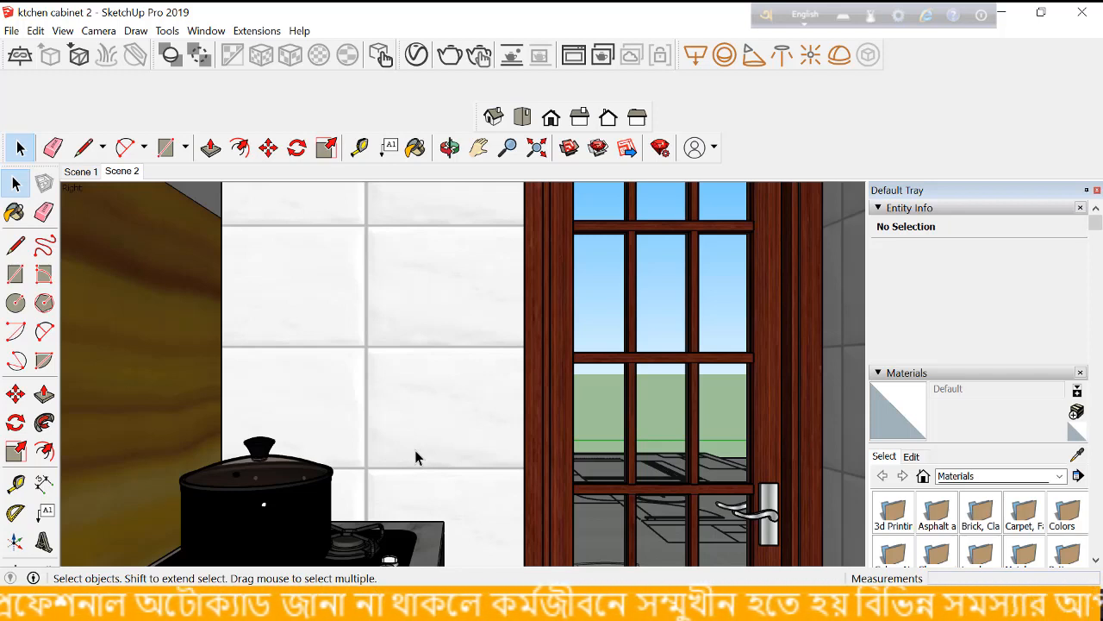
pyautogui.click(62, 31)
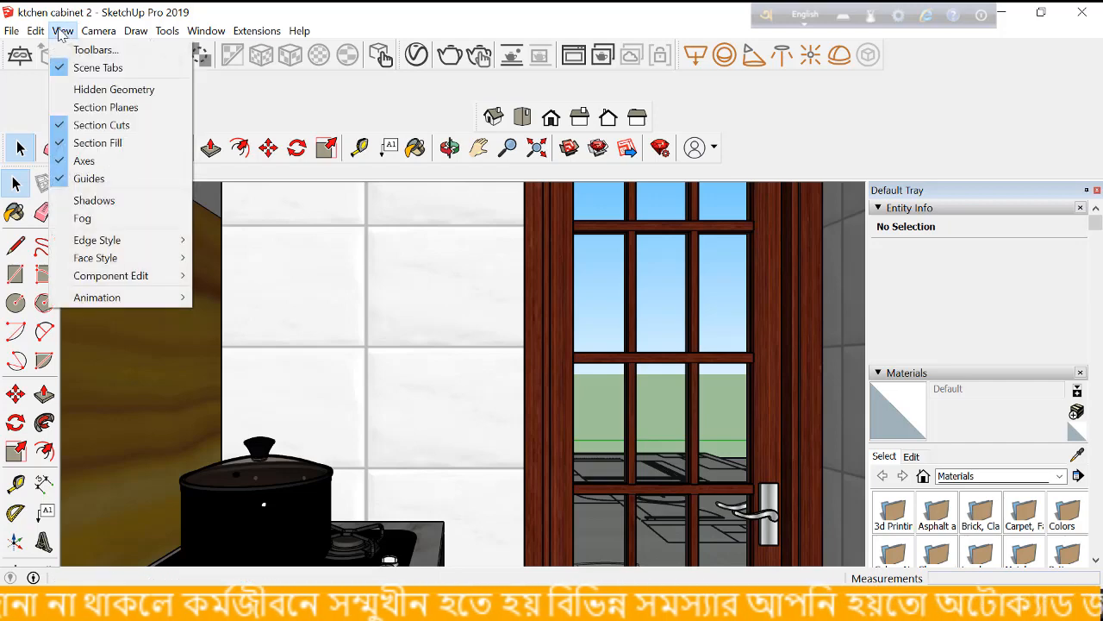
pyautogui.moveTo(129, 297)
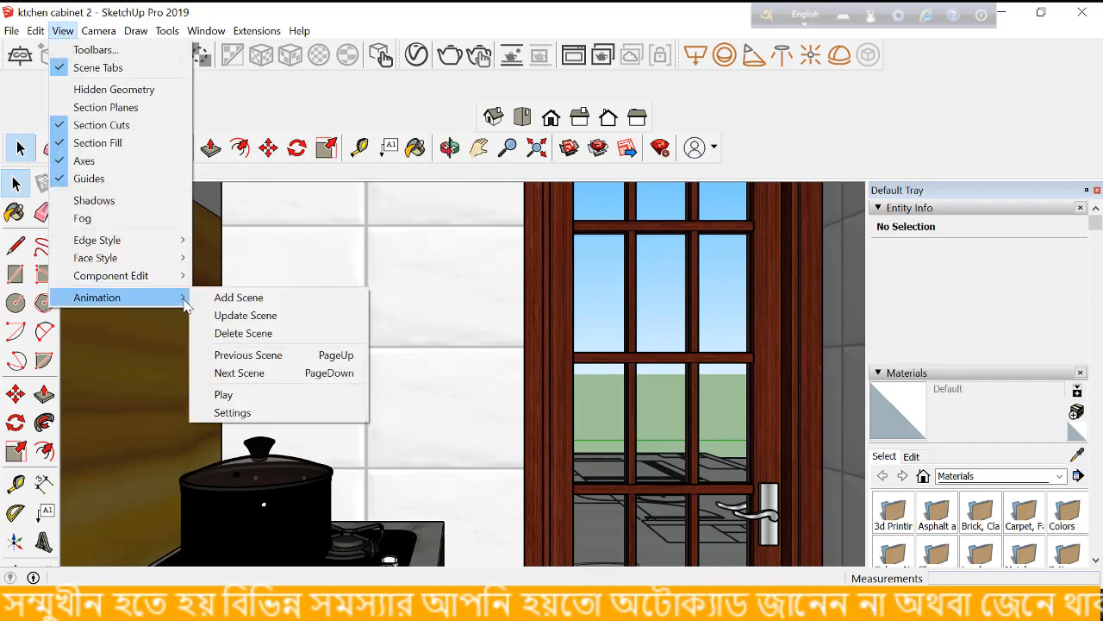
pyautogui.click(238, 298)
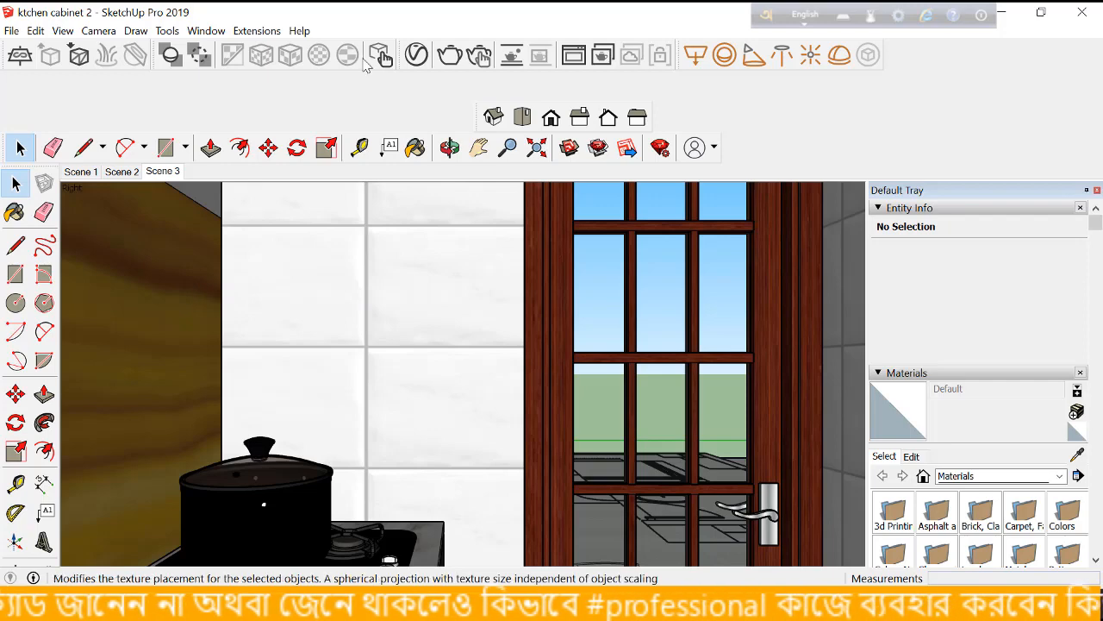
# - Open the V-Ray Asset Editor, list the scene's lights and switch off the SunLight
pyautogui.click(411, 64)
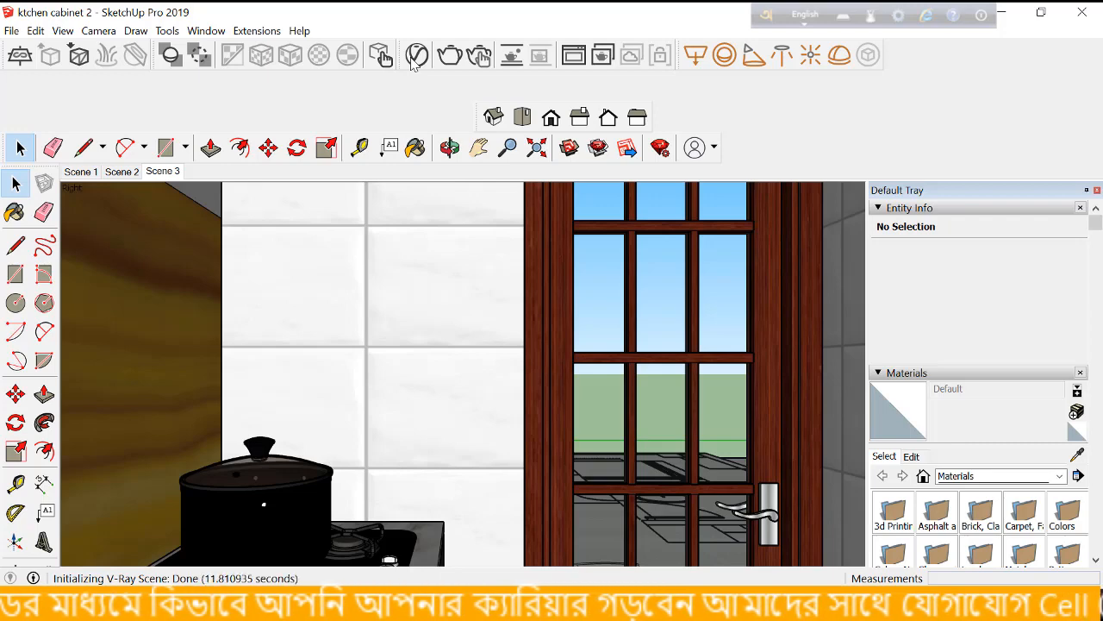
pyautogui.click(412, 60)
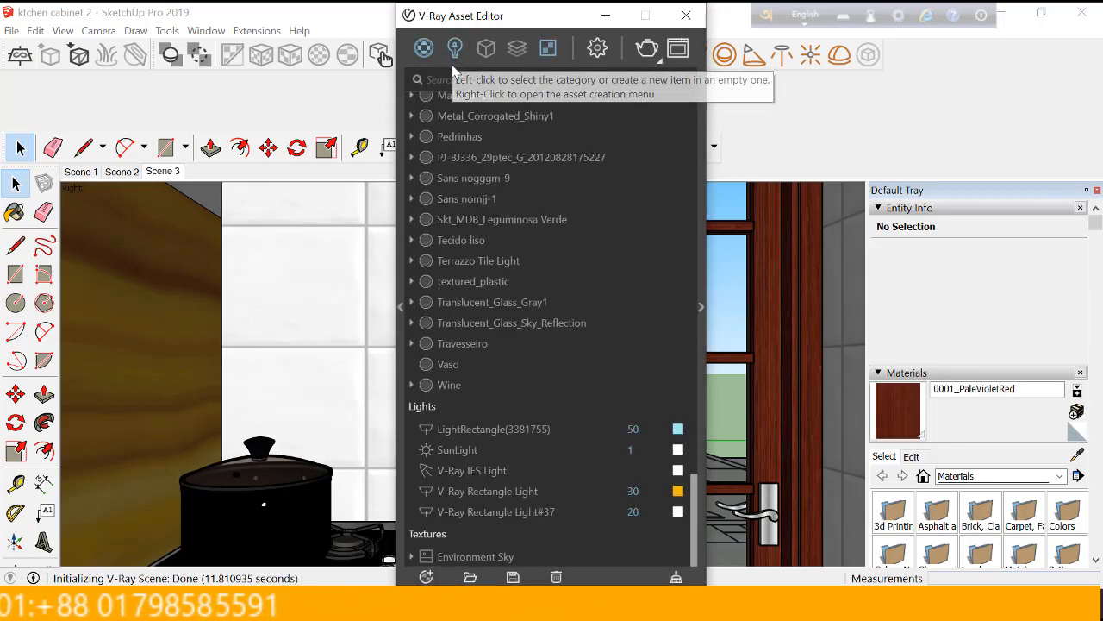
pyautogui.click(454, 55)
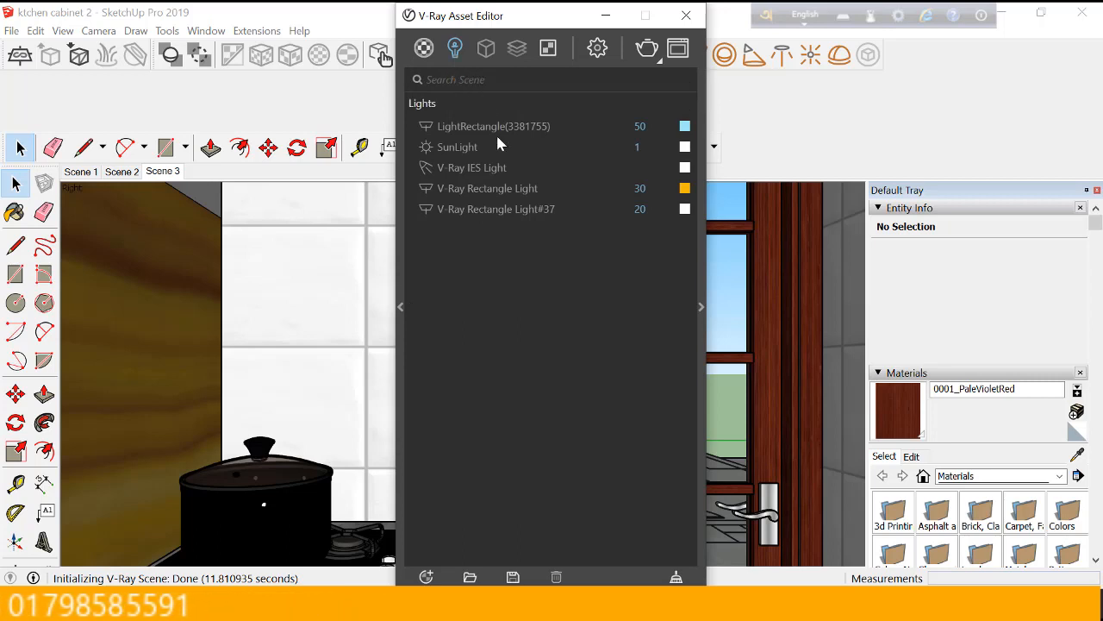
pyautogui.click(504, 210)
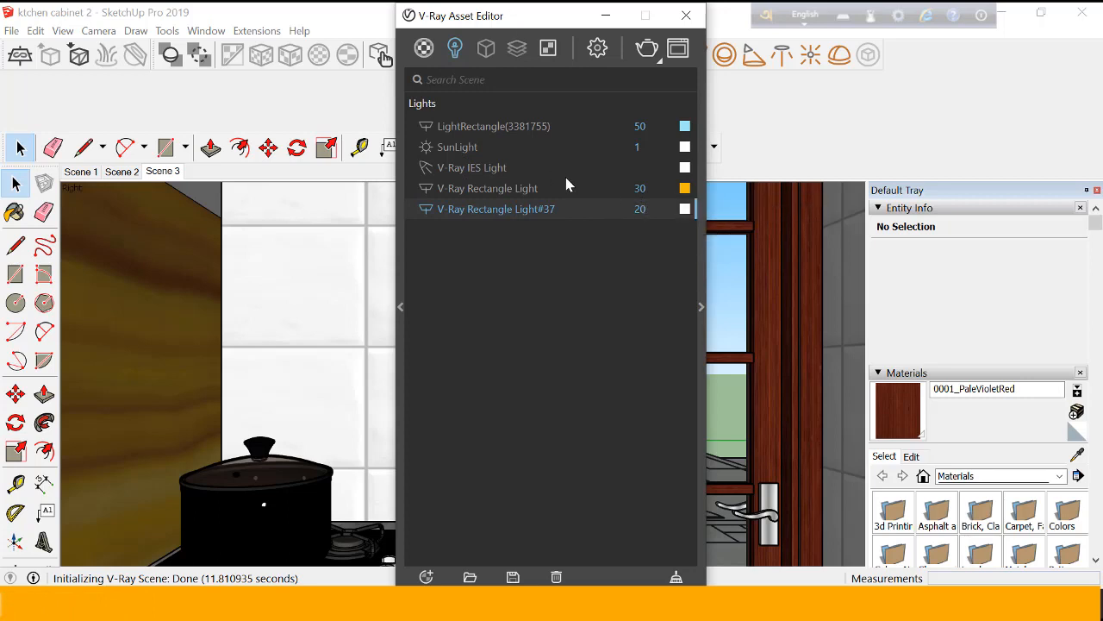
pyautogui.click(603, 147)
pyautogui.click(702, 299)
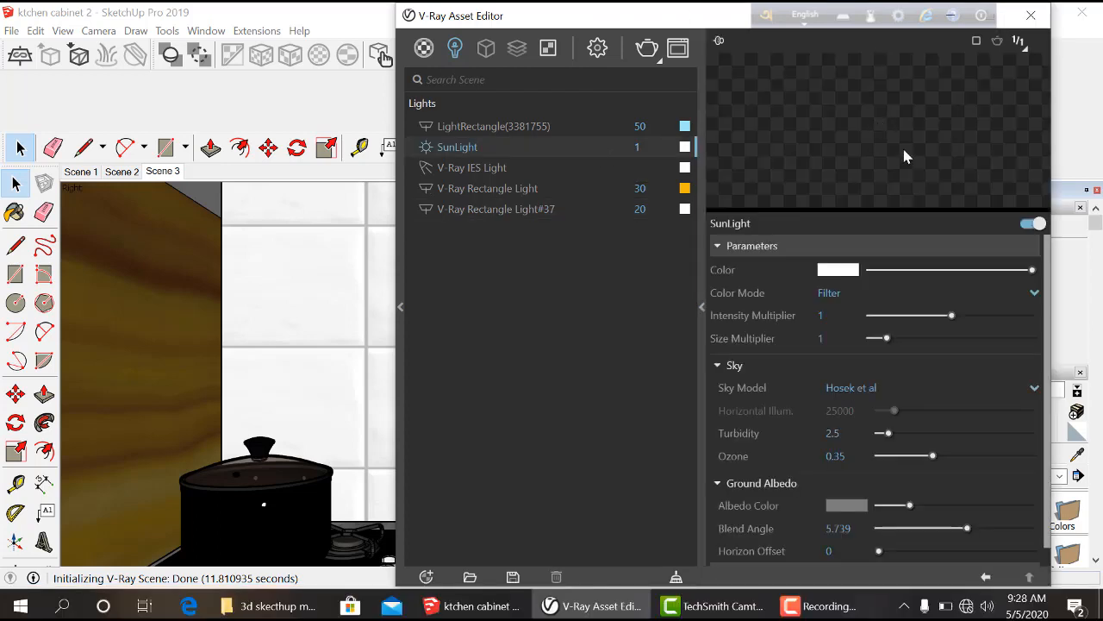
pyautogui.click(1034, 224)
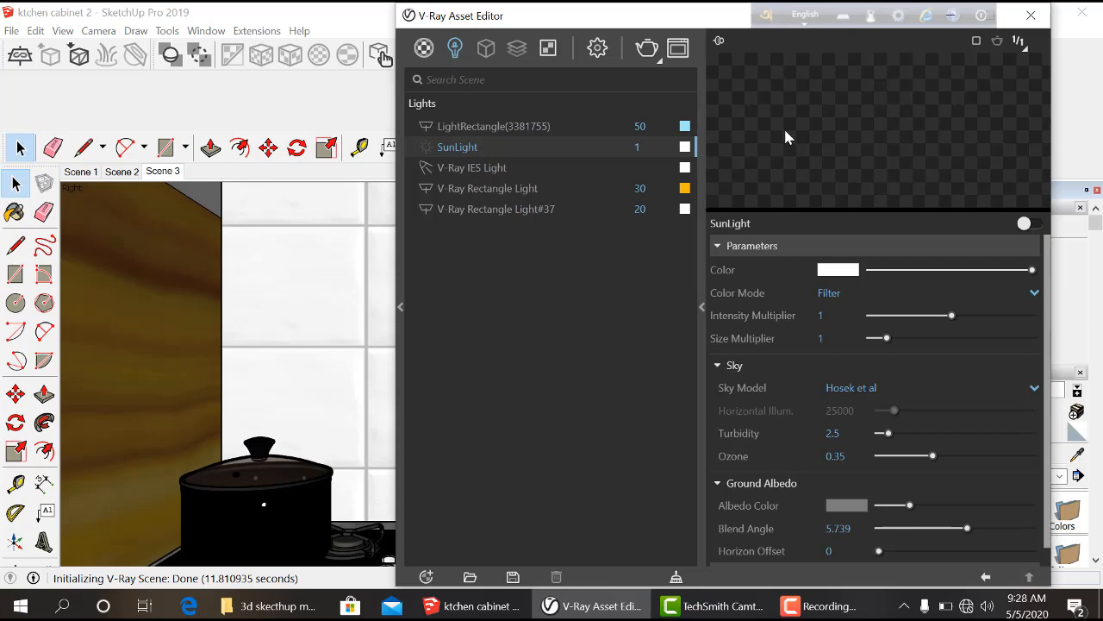
pyautogui.click(702, 304)
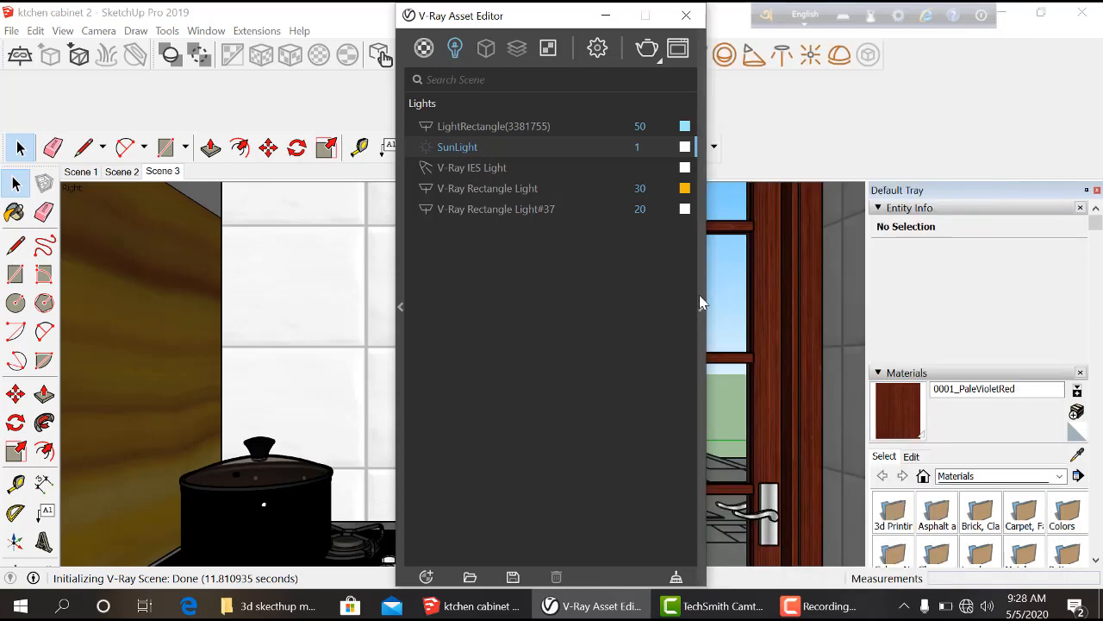
# - In the render settings, turn off Progressive rendering and set the camera type to VR Spherical Panorama
pyautogui.click(598, 49)
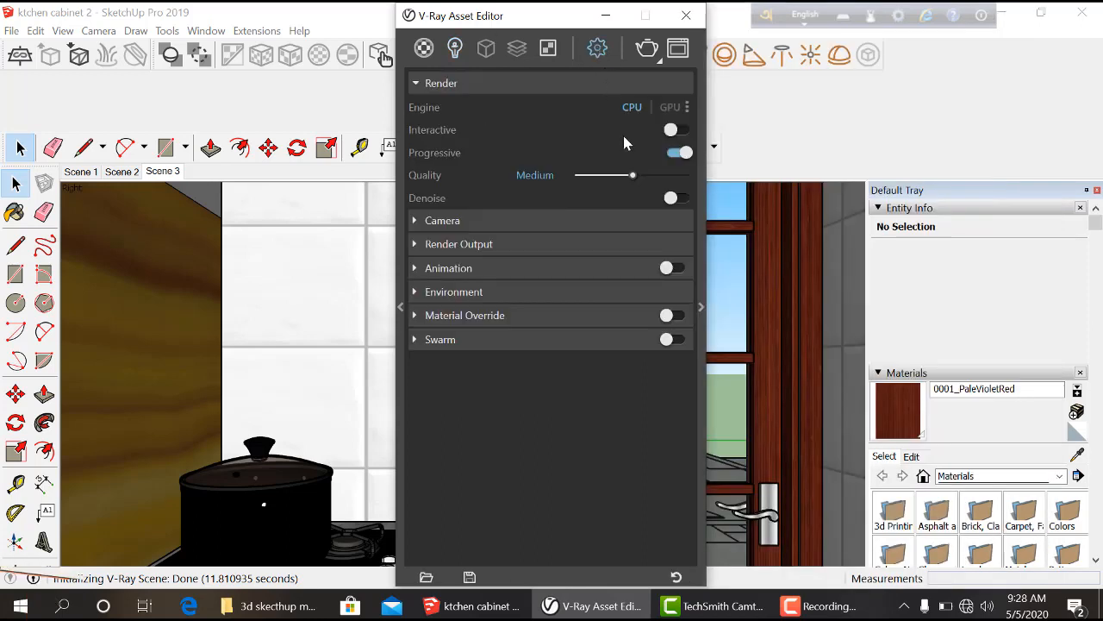
pyautogui.click(680, 153)
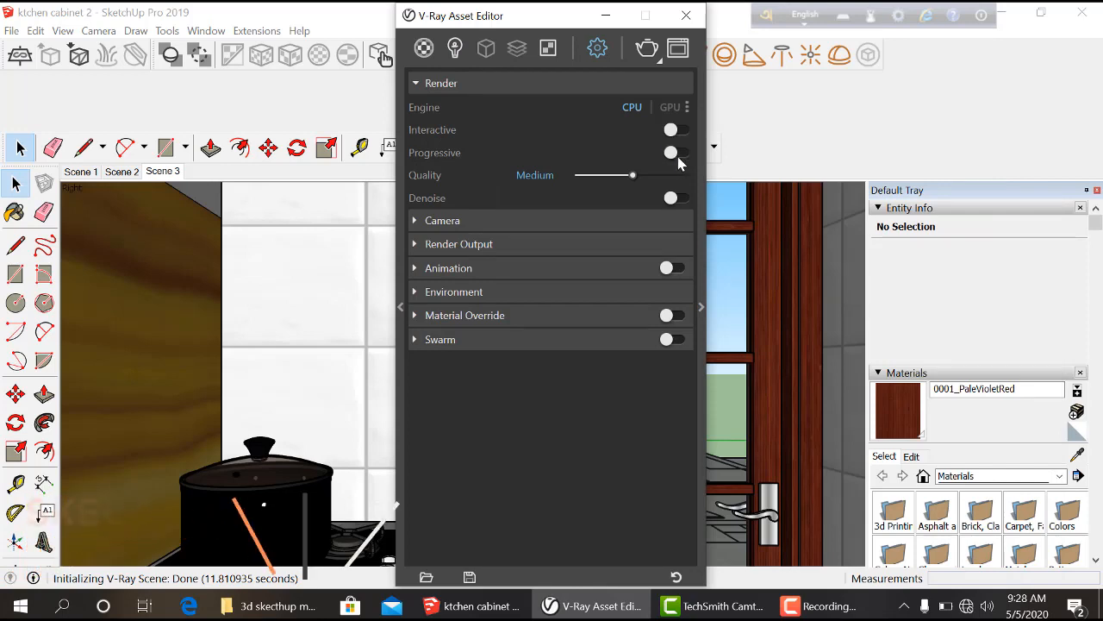
pyautogui.click(551, 220)
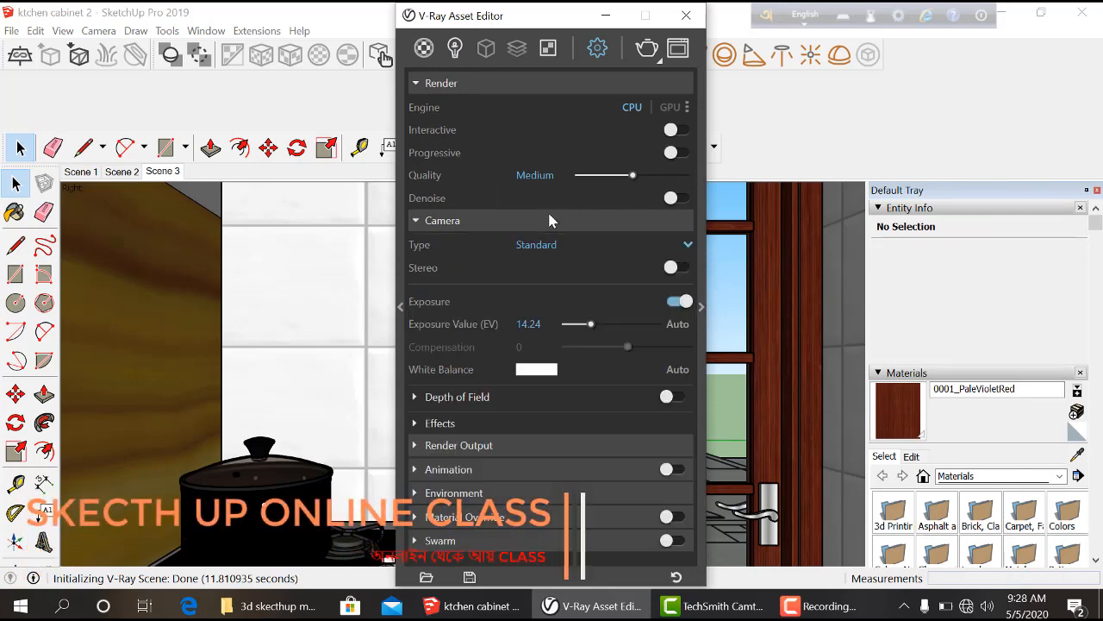
pyautogui.click(593, 245)
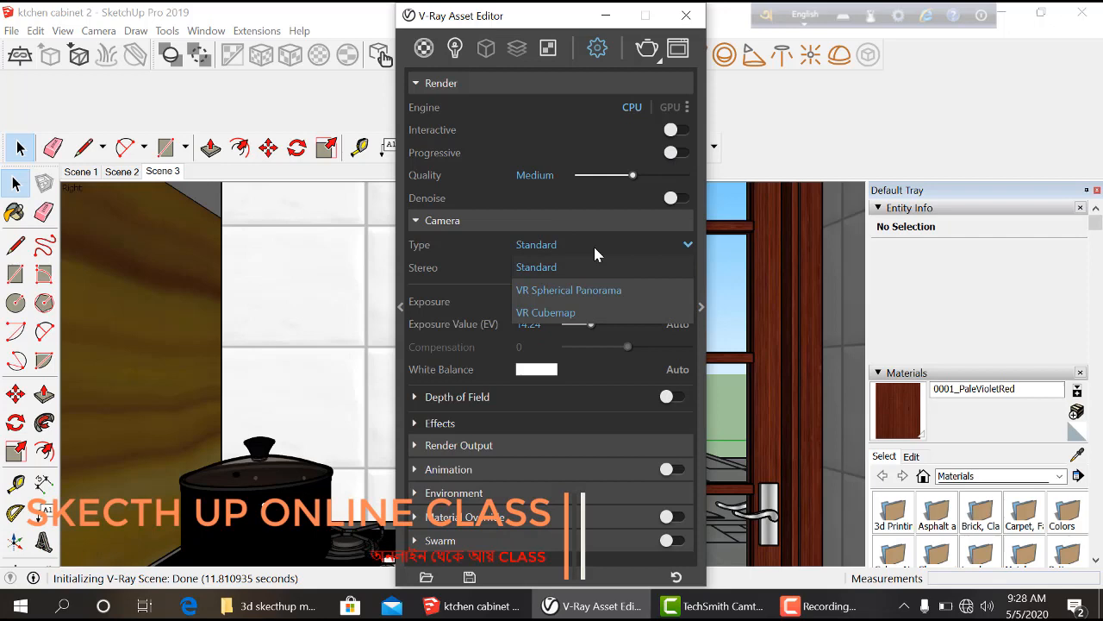
pyautogui.click(567, 291)
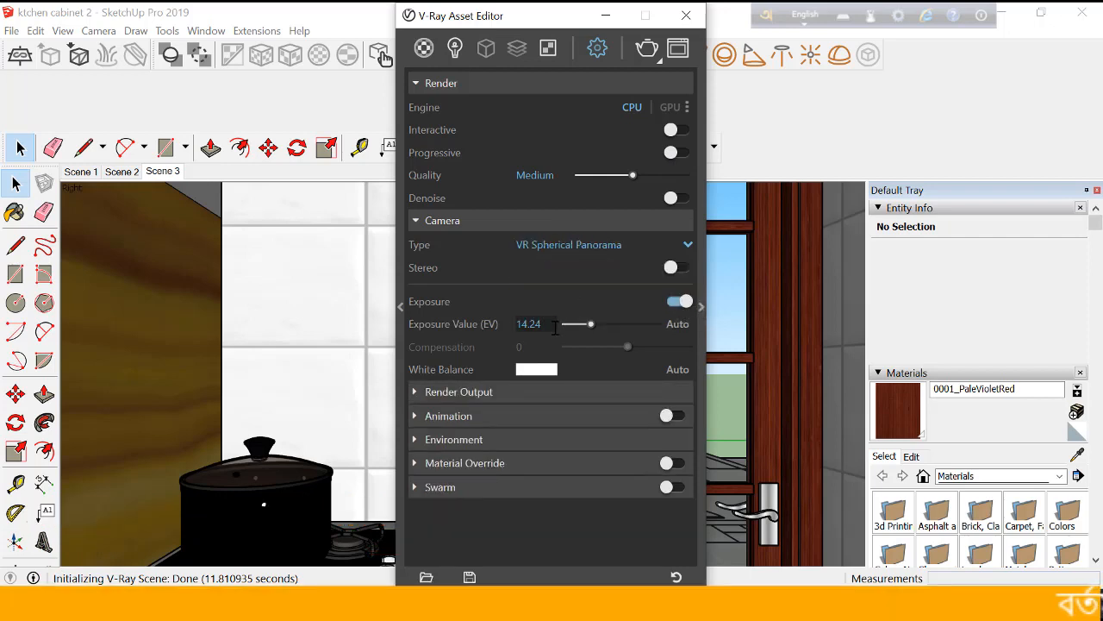
# - Set the camera's Exposure Value (EV) to 12 and collapse the camera settings
pyautogui.moveTo(549, 325); pyautogui.dragTo(514, 325)
pyautogui.write('12')
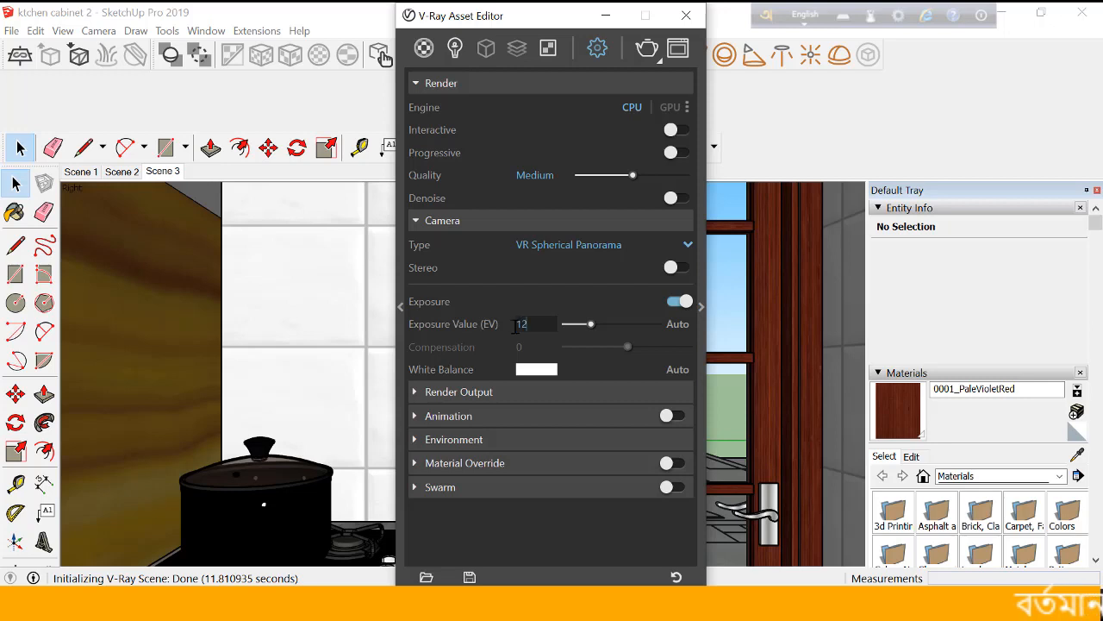
pyautogui.press('Return')
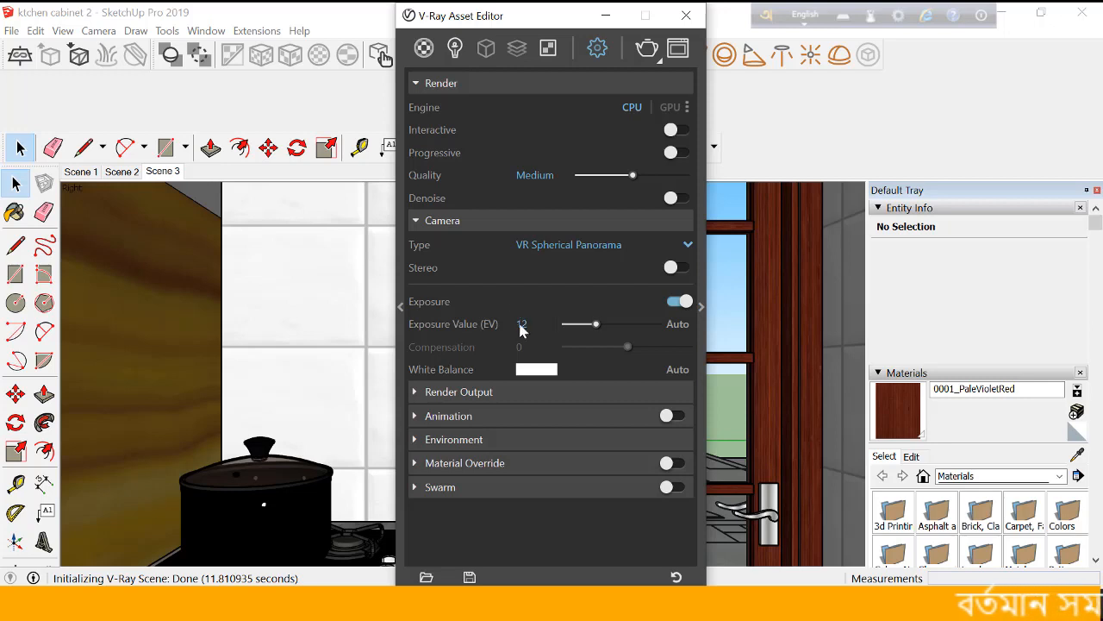
pyautogui.click(439, 222)
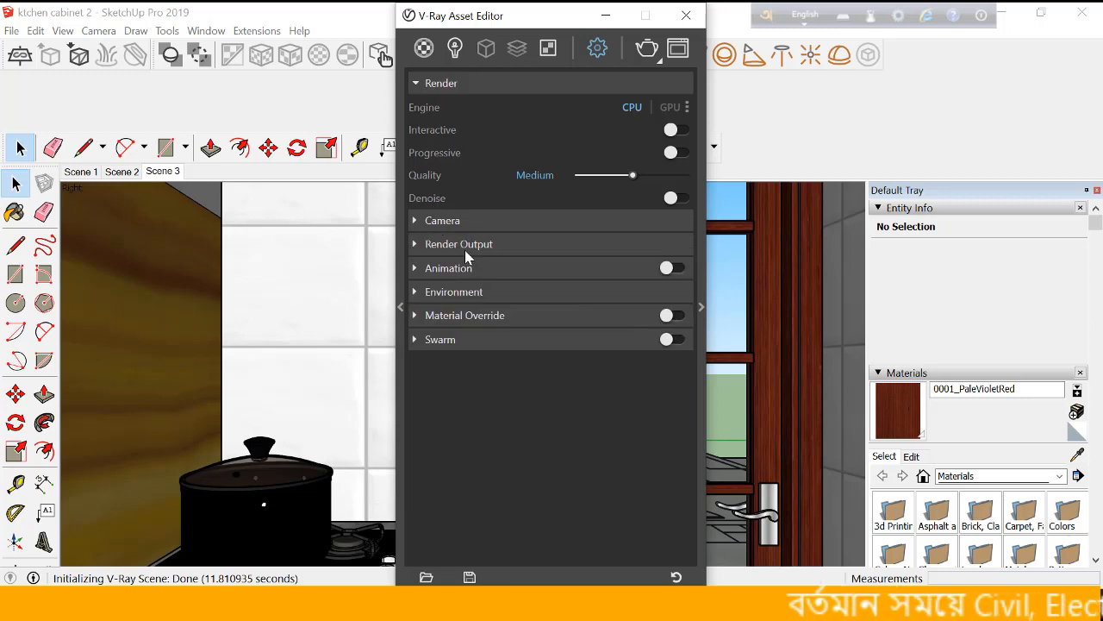
# - Set the render output image width to 3960 at the 2:1 aspect ratio
pyautogui.click(464, 247)
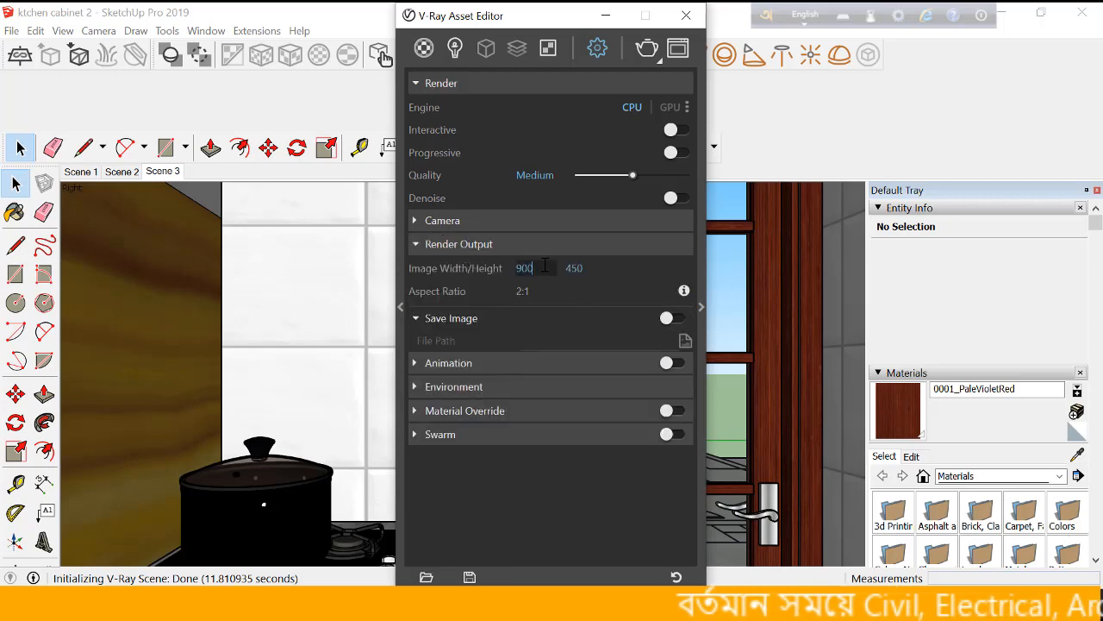
pyautogui.moveTo(534, 268); pyautogui.dragTo(515, 268)
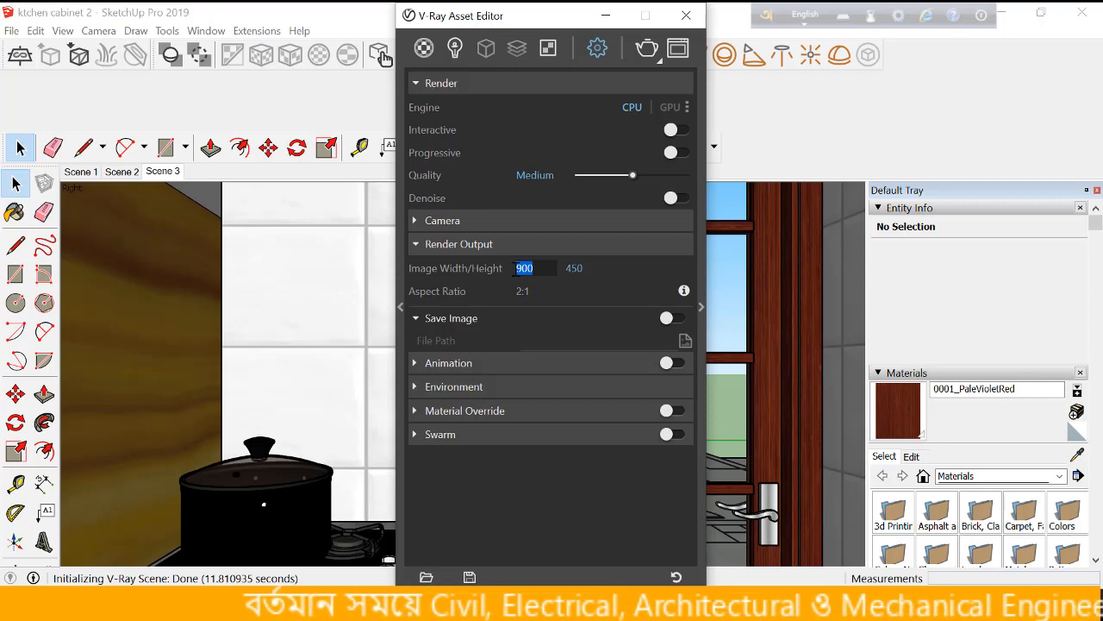
pyautogui.write('3960')
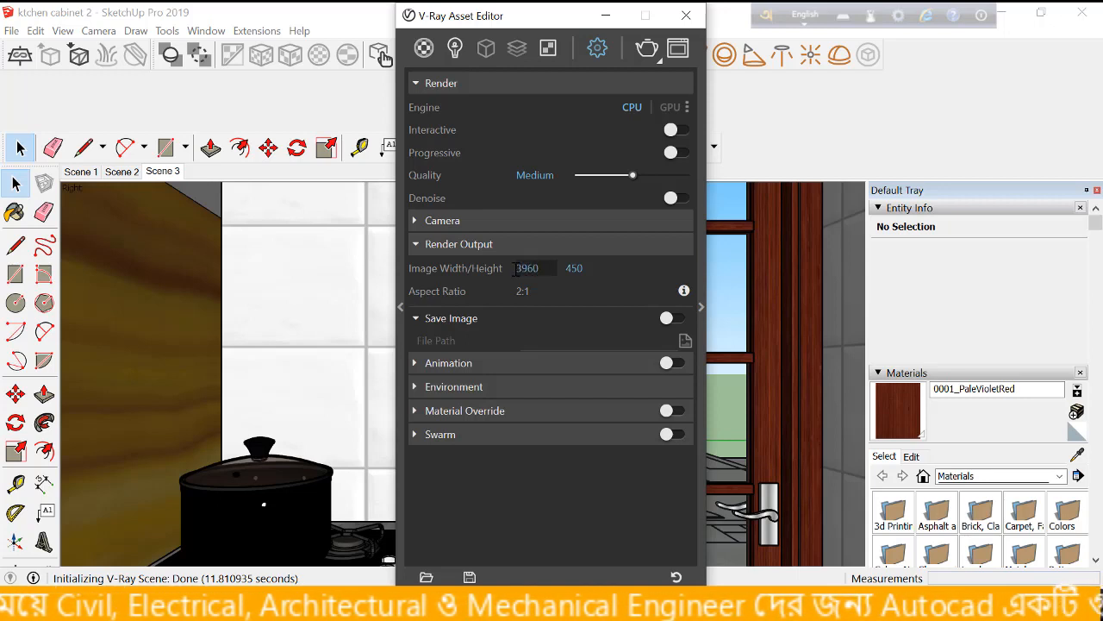
pyautogui.click(566, 271)
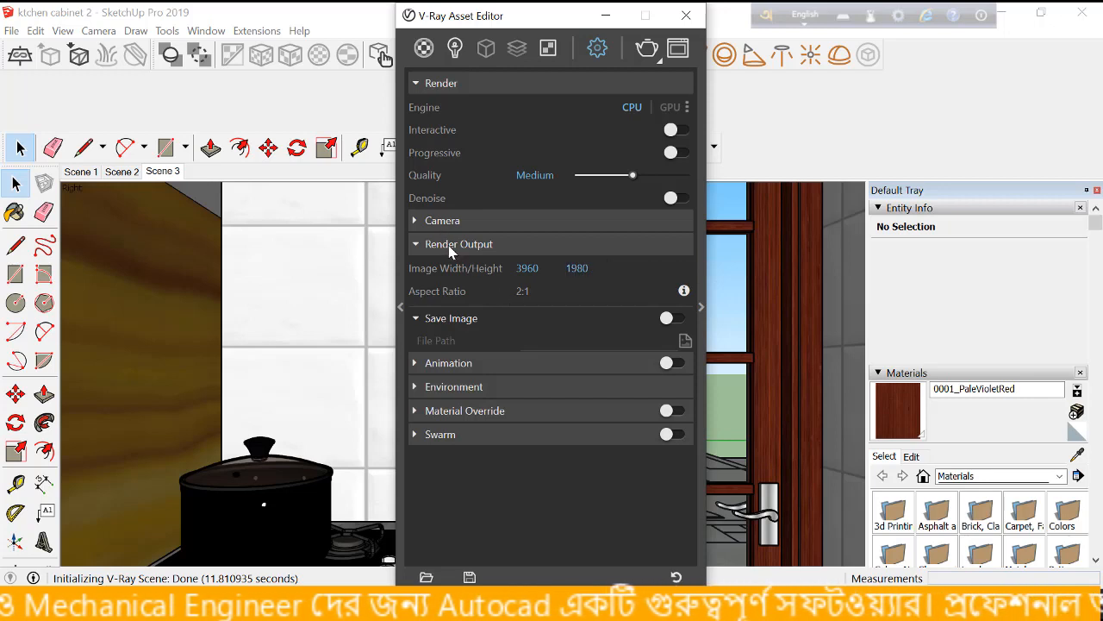
# - Turn on saving of the rendered image, to the Desktop as the PNG file "ktchen cabinet 2"
pyautogui.click(675, 318)
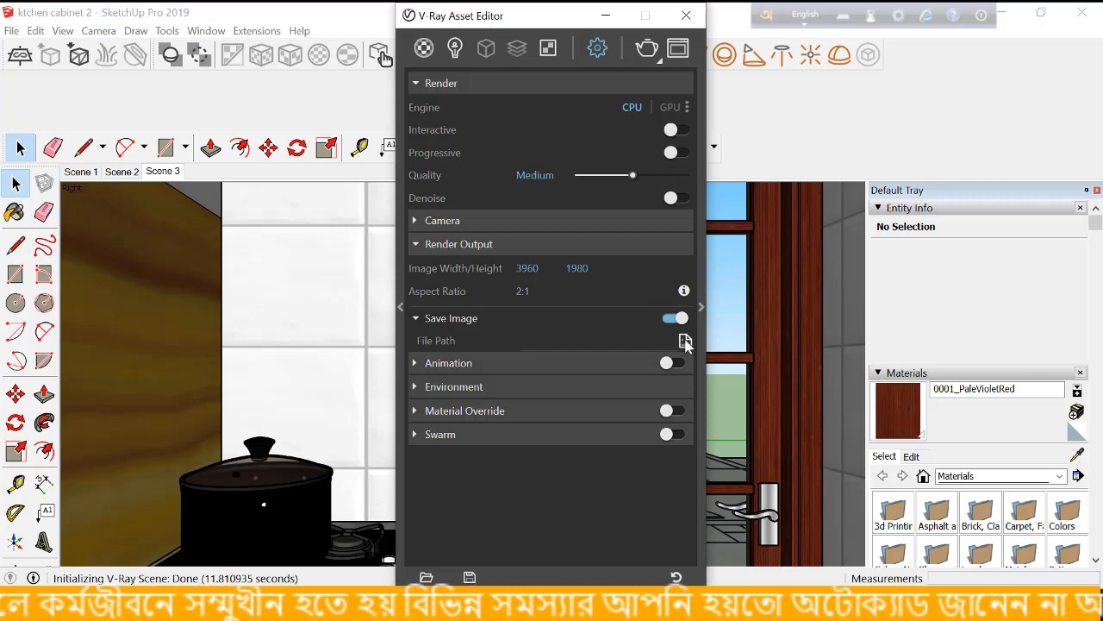
pyautogui.click(685, 341)
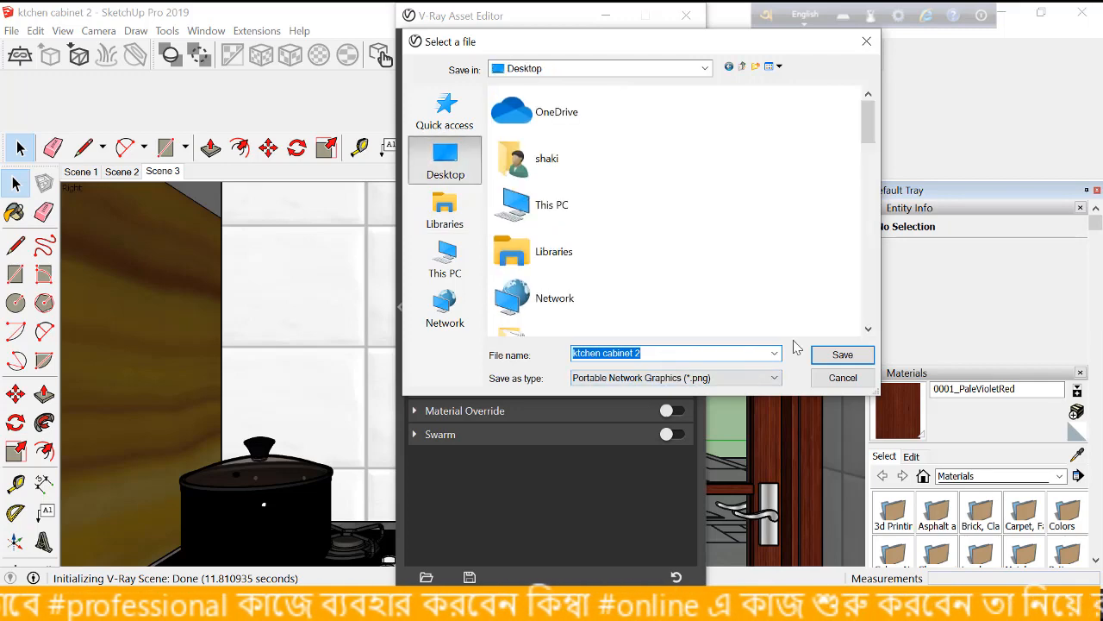
pyautogui.click(829, 354)
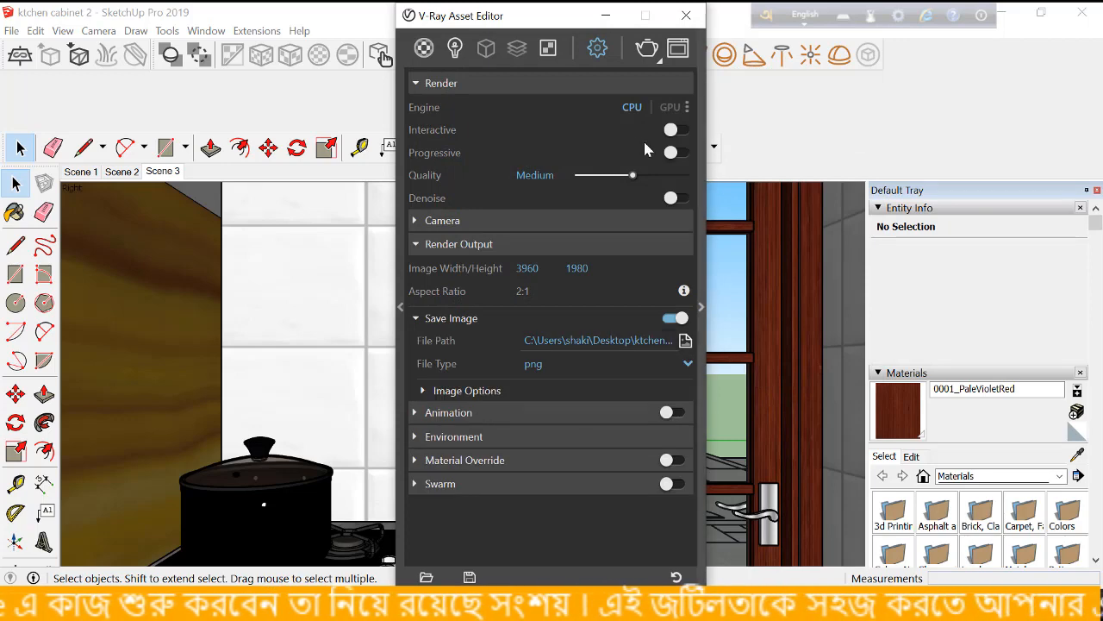
# - Show the advanced render parameters and set the Noise Limit to 0.0001 and the Bucket Size to 12
pyautogui.click(705, 184)
pyautogui.moveTo(876, 93)
pyautogui.mouseDown()
pyautogui.moveTo(888, 95)
pyautogui.moveTo(879, 93)
pyautogui.mouseUp()
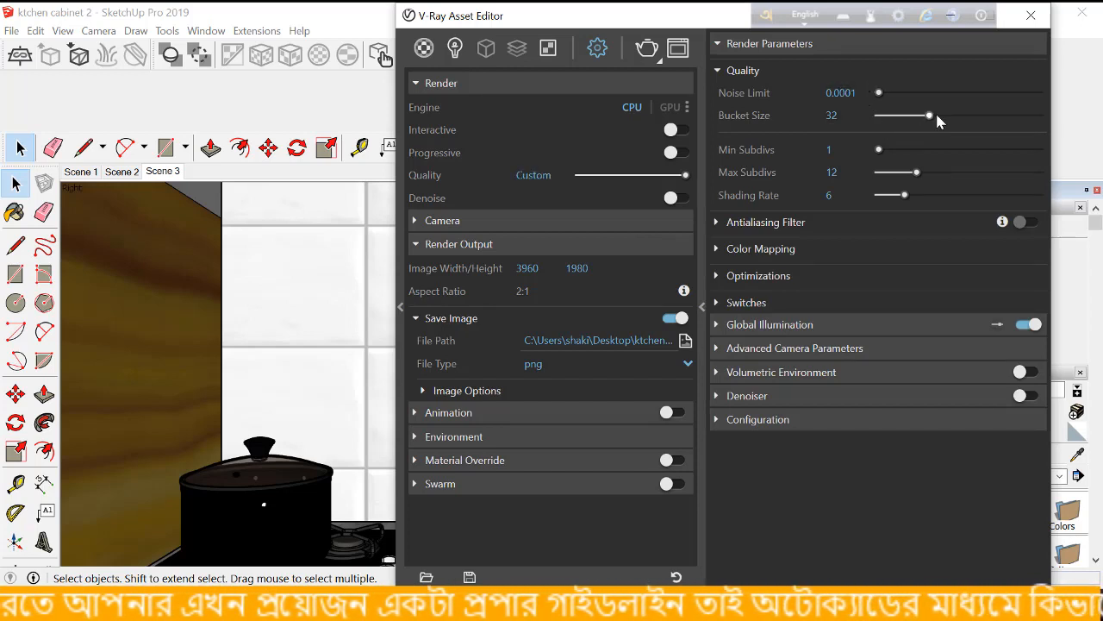
pyautogui.moveTo(931, 117); pyautogui.dragTo(897, 130)
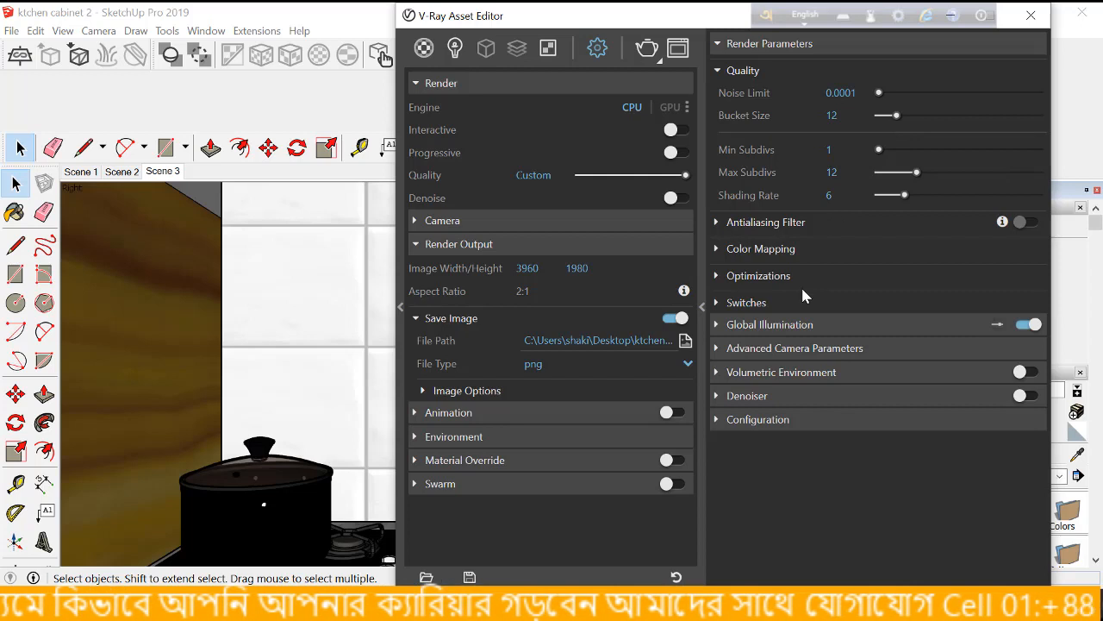
# - Set the primary rays of the global illumination to Irradiance map
pyautogui.click(802, 325)
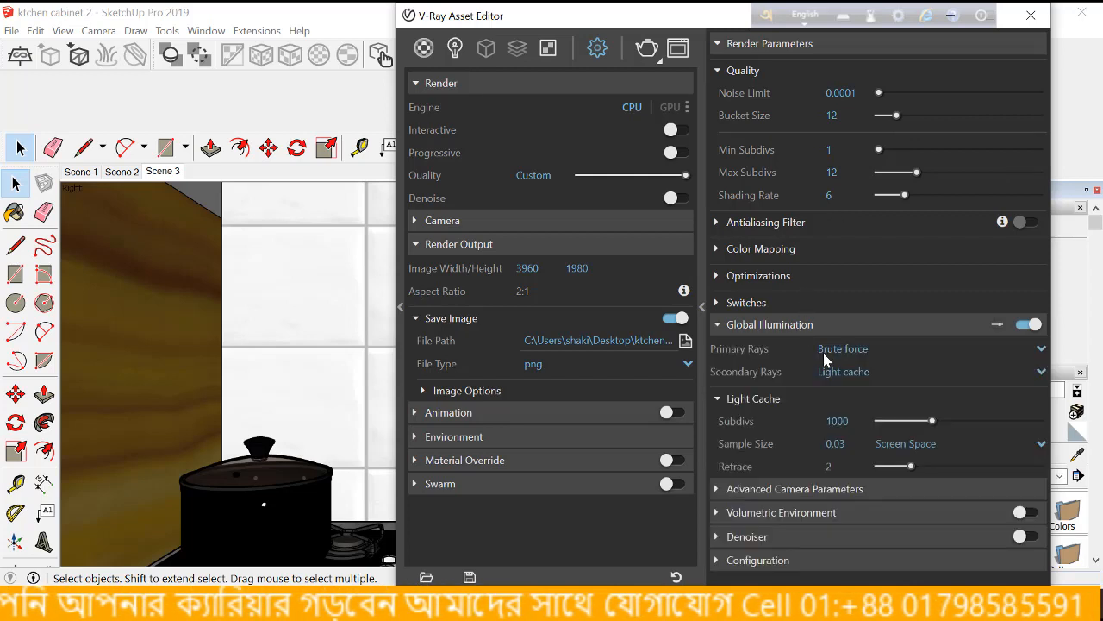
pyautogui.click(825, 350)
pyautogui.click(833, 365)
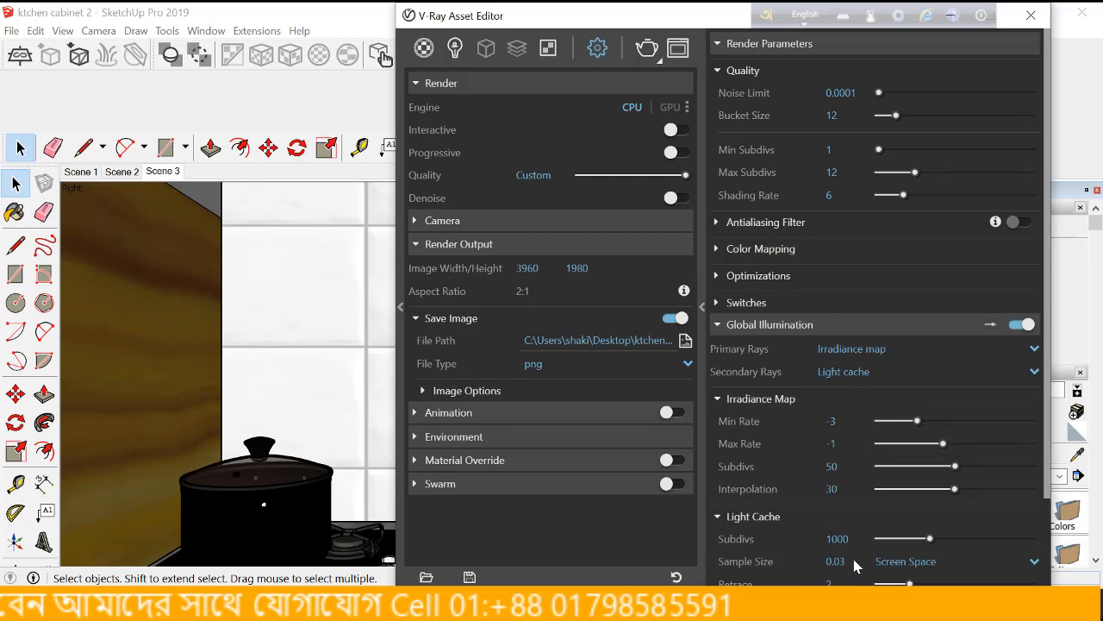
# - Set the Light Cache sample size to 0.02 and close the V-Ray Asset Editor
pyautogui.scroll(-3, 856, 565)
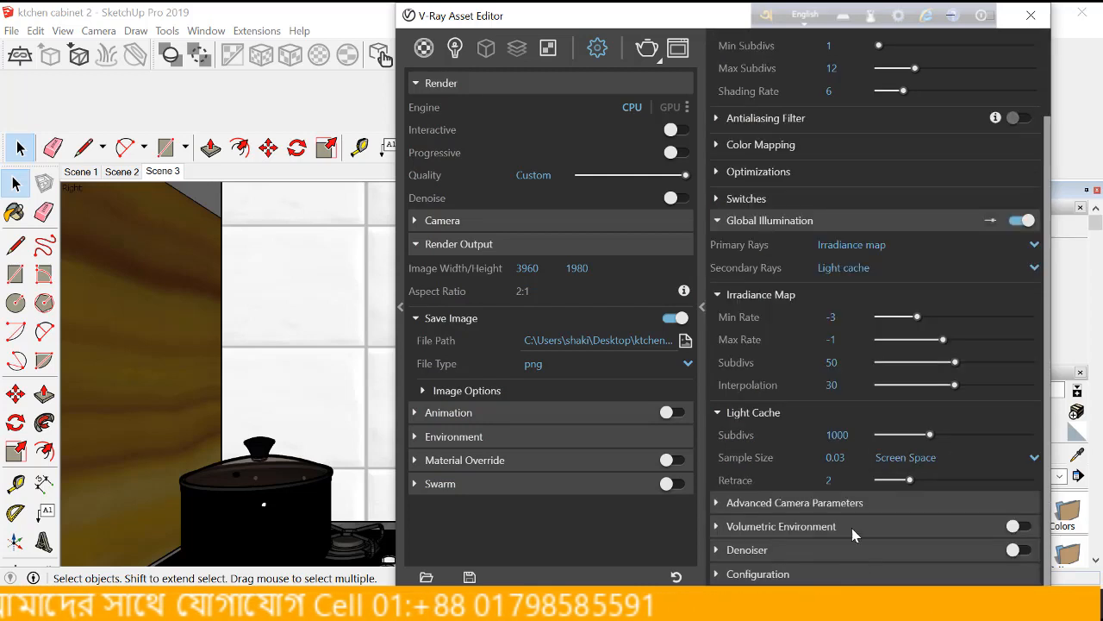
pyautogui.click(830, 481)
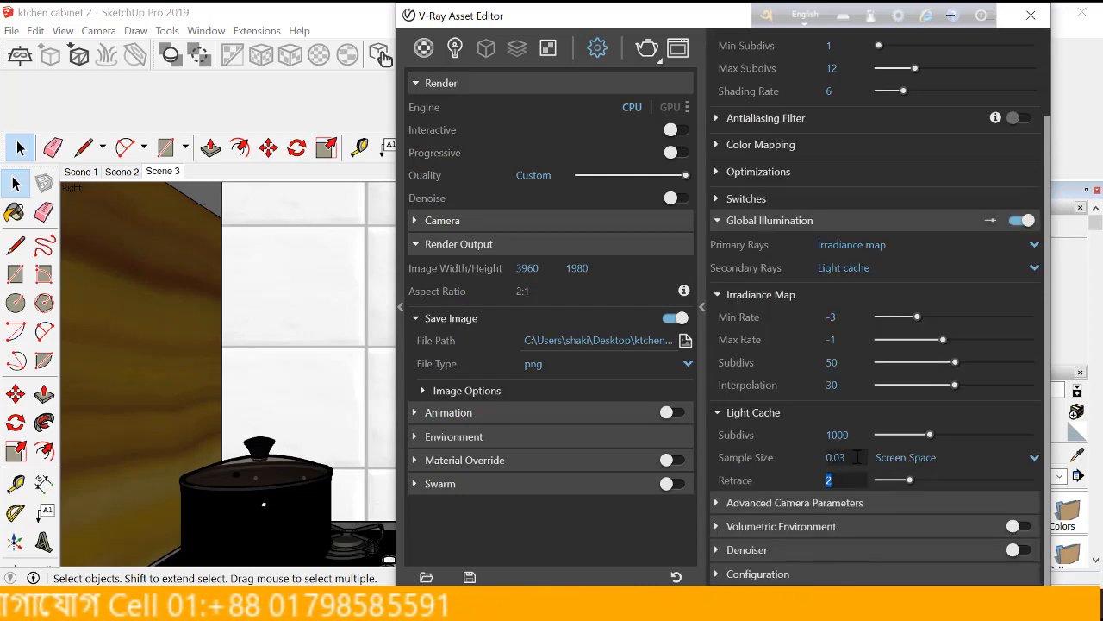
pyautogui.click(840, 458)
pyautogui.write('0.02')
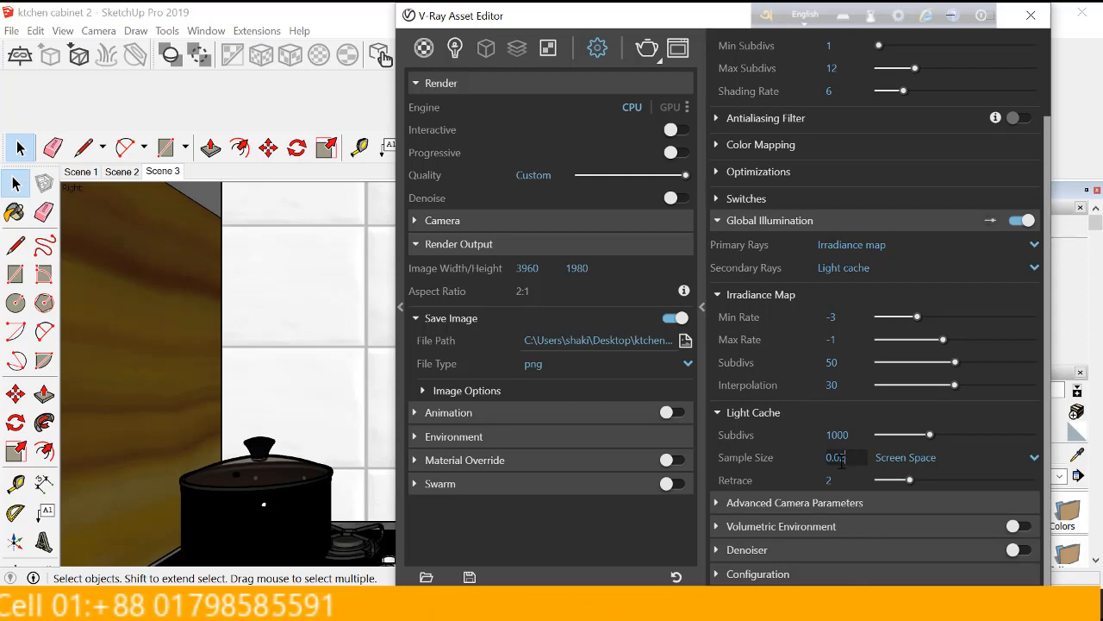
pyautogui.press('Return')
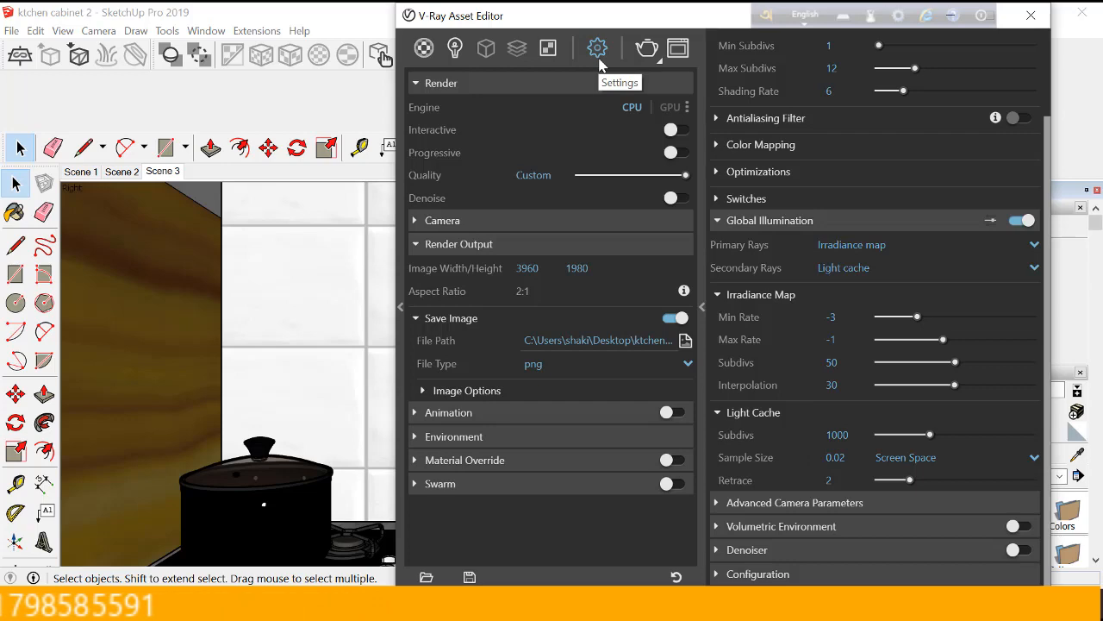
pyautogui.click(1031, 15)
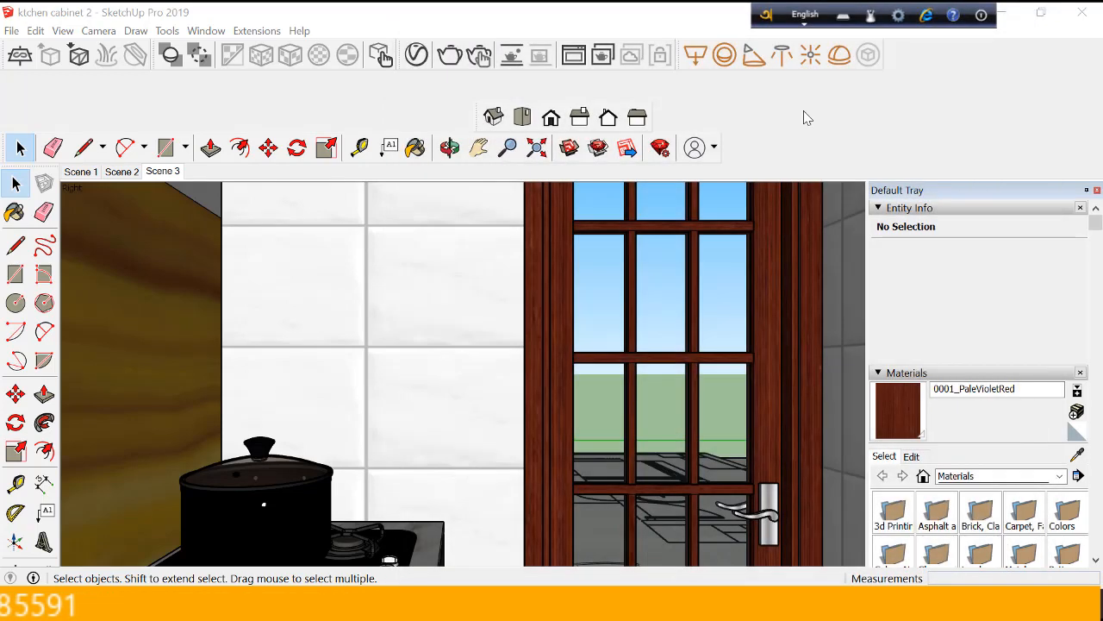
# - Start the V-Ray render, maximize the frame buffer window and enable Exposure among its color corrections
pyautogui.click(459, 64)
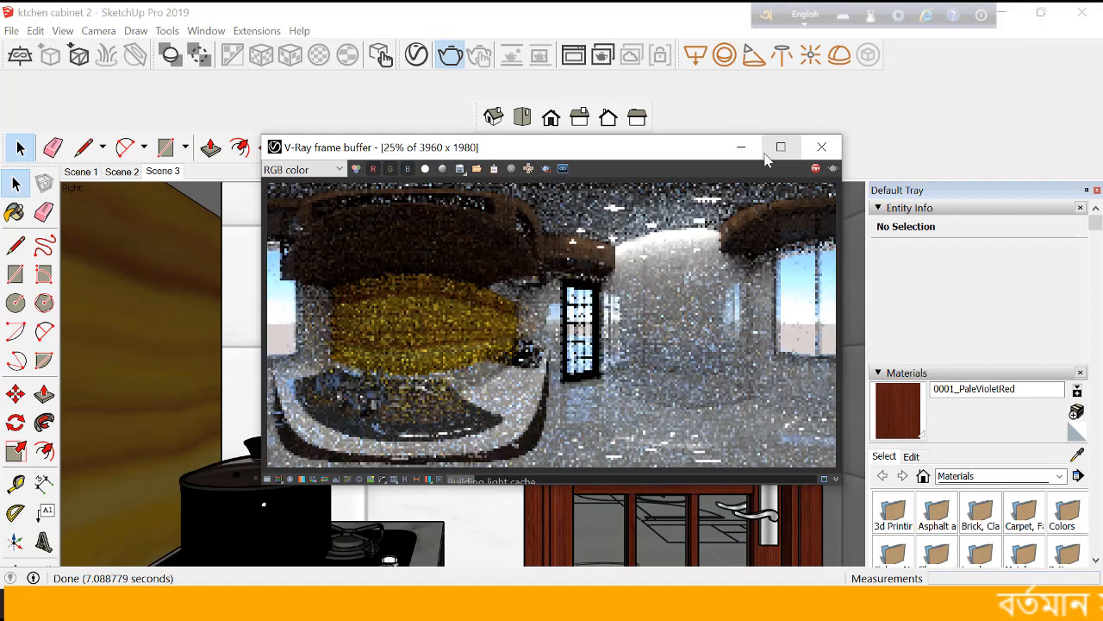
pyautogui.click(768, 153)
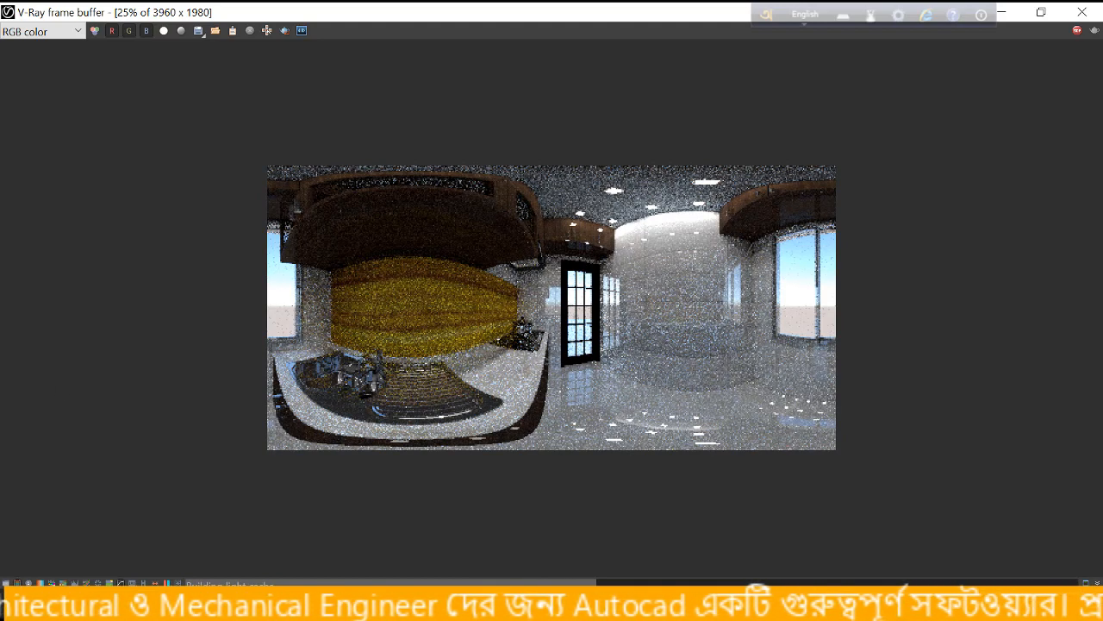
pyautogui.click(5, 584)
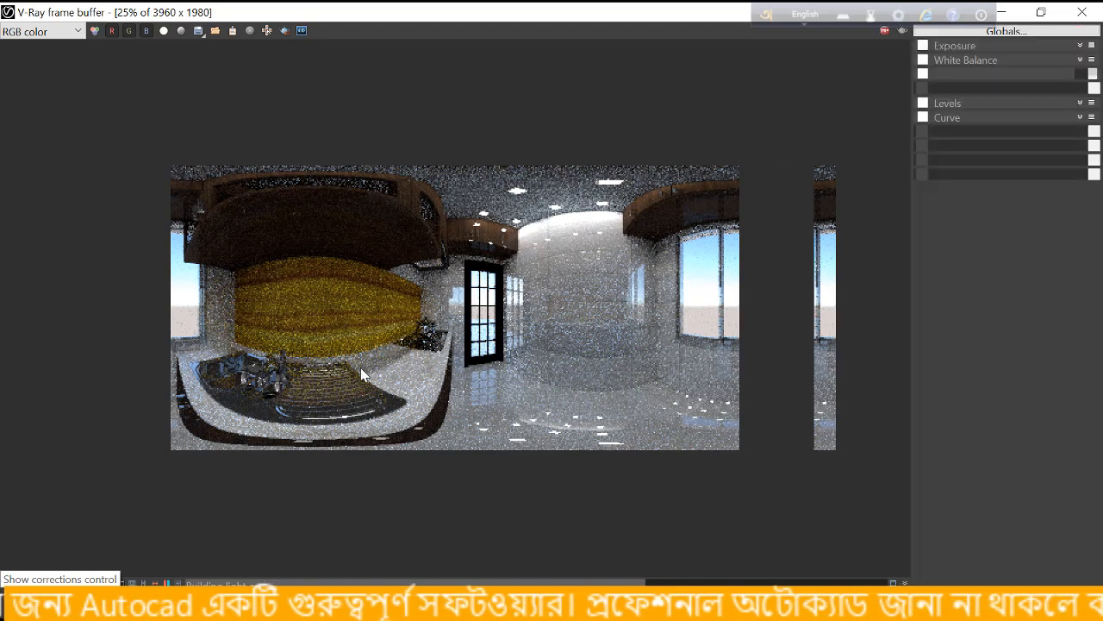
pyautogui.click(923, 46)
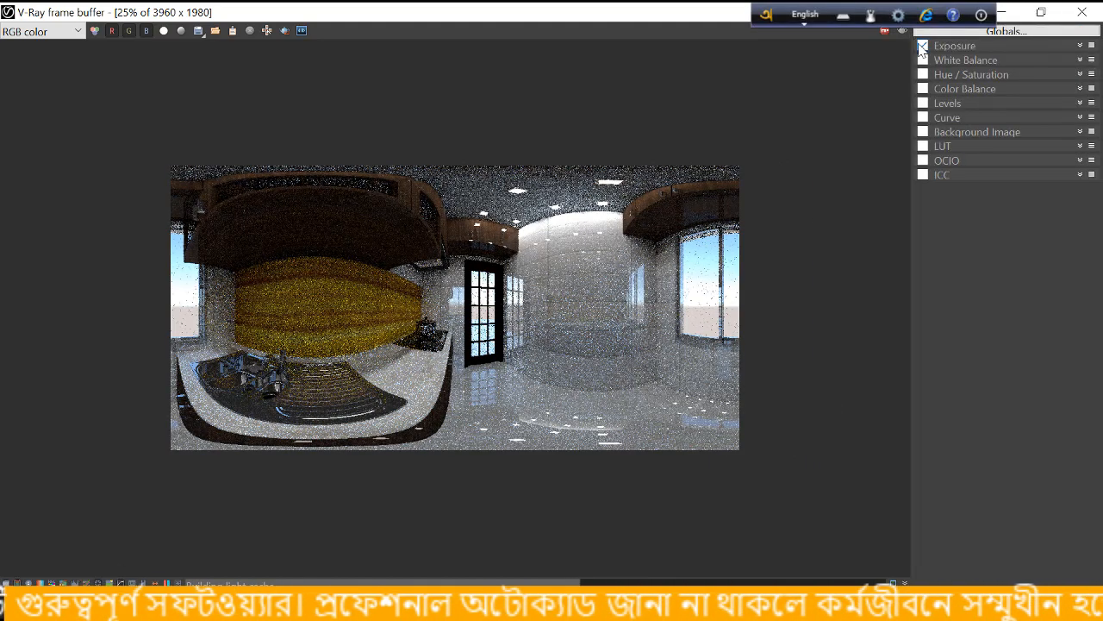
# - Expand the Exposure correction, set Highlight Burn to about 0.7, and bring Contrast and Exposure slightly below zero
pyautogui.click(963, 50)
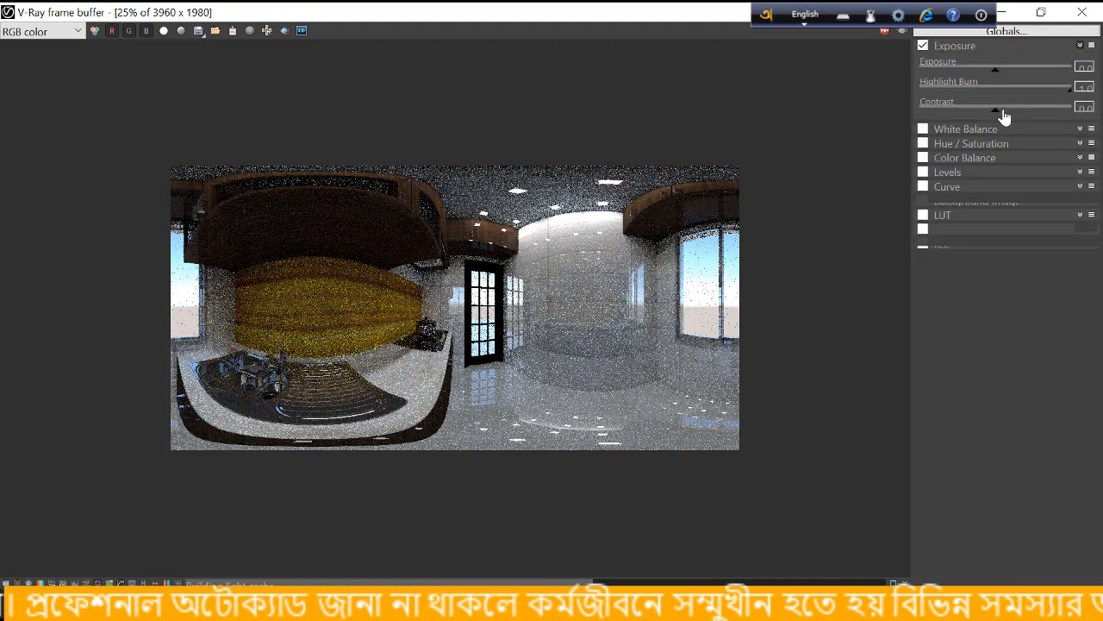
pyautogui.moveTo(1044, 91); pyautogui.dragTo(1028, 96)
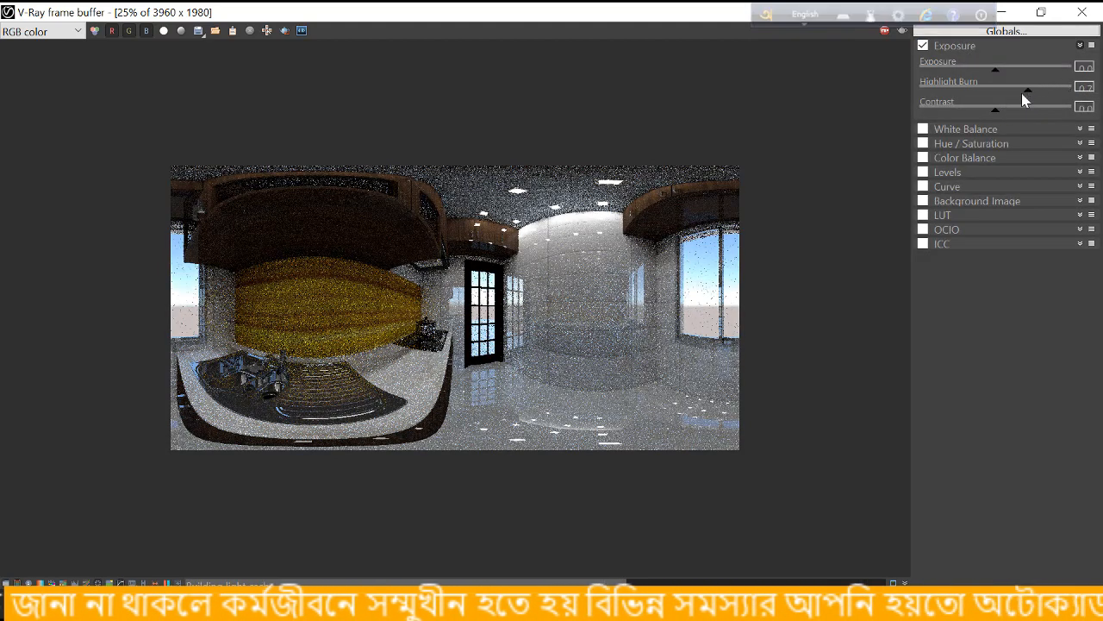
pyautogui.moveTo(958, 105)
pyautogui.mouseDown()
pyautogui.moveTo(938, 113)
pyautogui.moveTo(961, 117)
pyautogui.mouseUp()
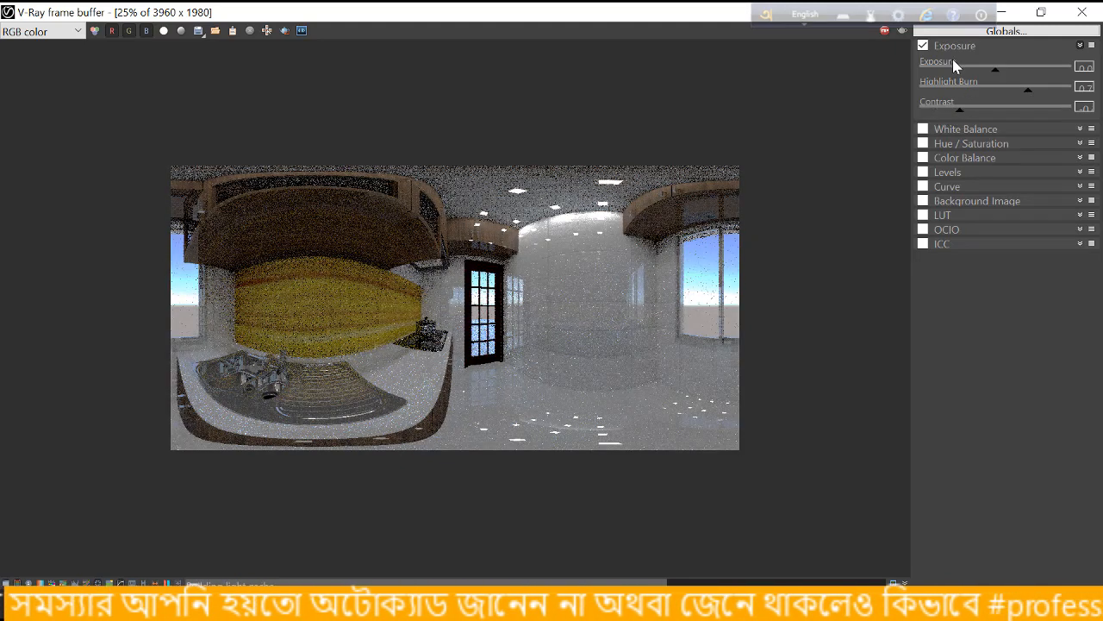
pyautogui.click(945, 70)
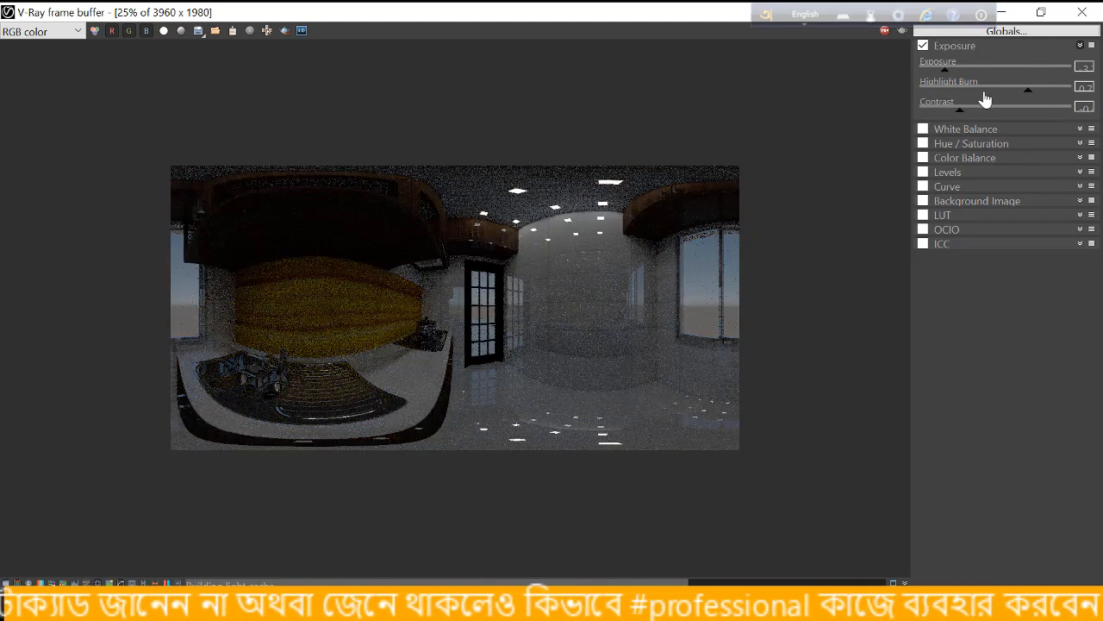
pyautogui.moveTo(982, 75)
pyautogui.mouseDown()
pyautogui.moveTo(959, 74)
pyautogui.moveTo(981, 77)
pyautogui.mouseUp()
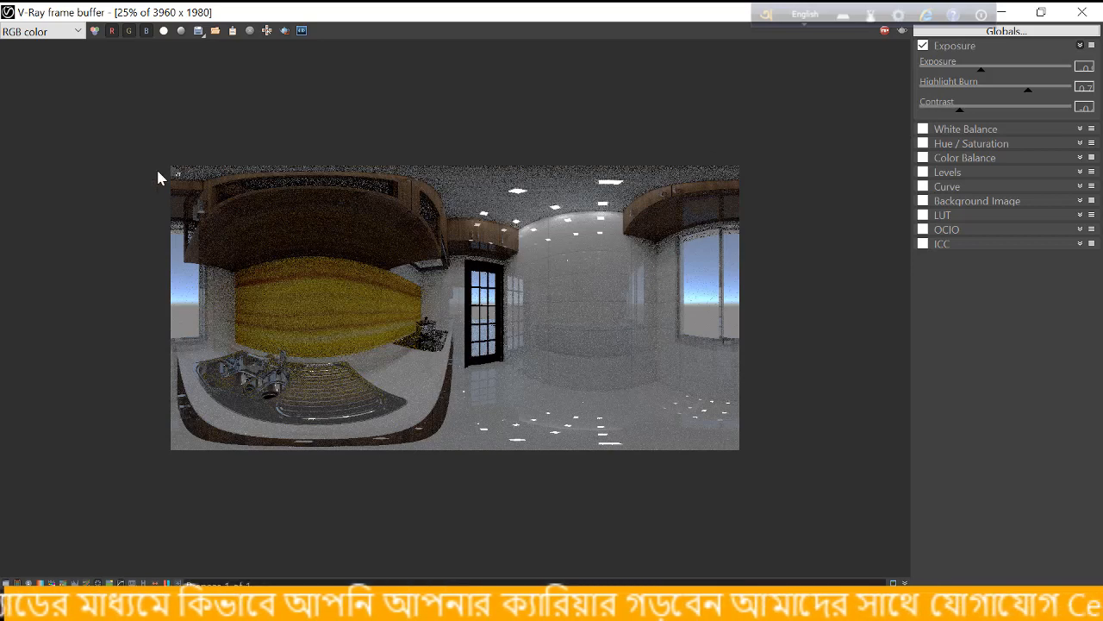
pyautogui.scroll(2, 172, 177)
pyautogui.scroll(-1, 276, 216)
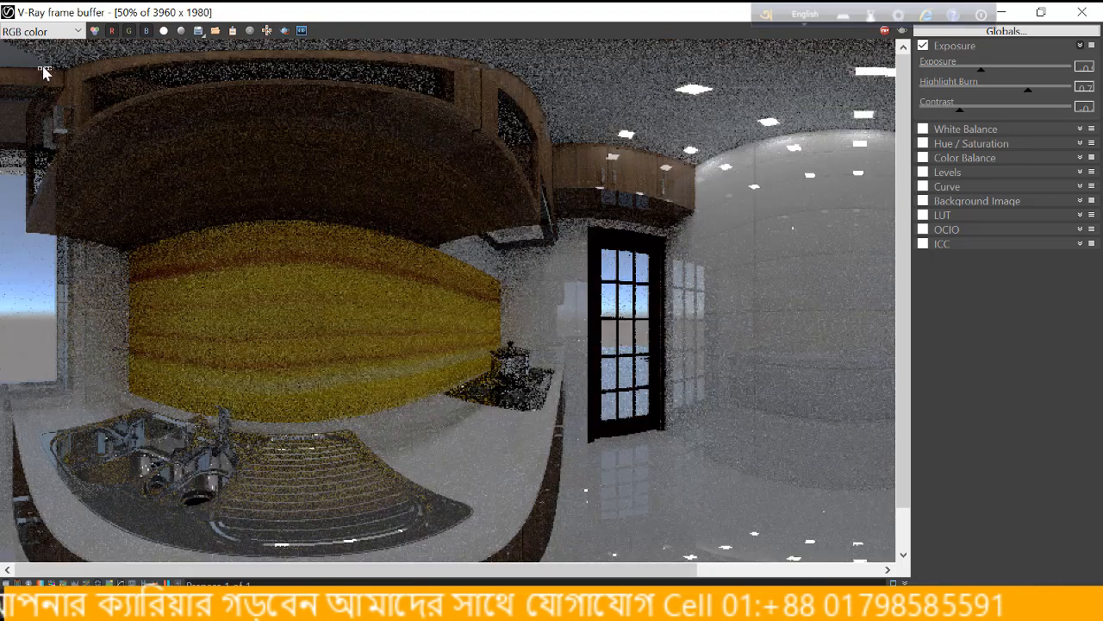
pyautogui.scroll(-2, 191, 146)
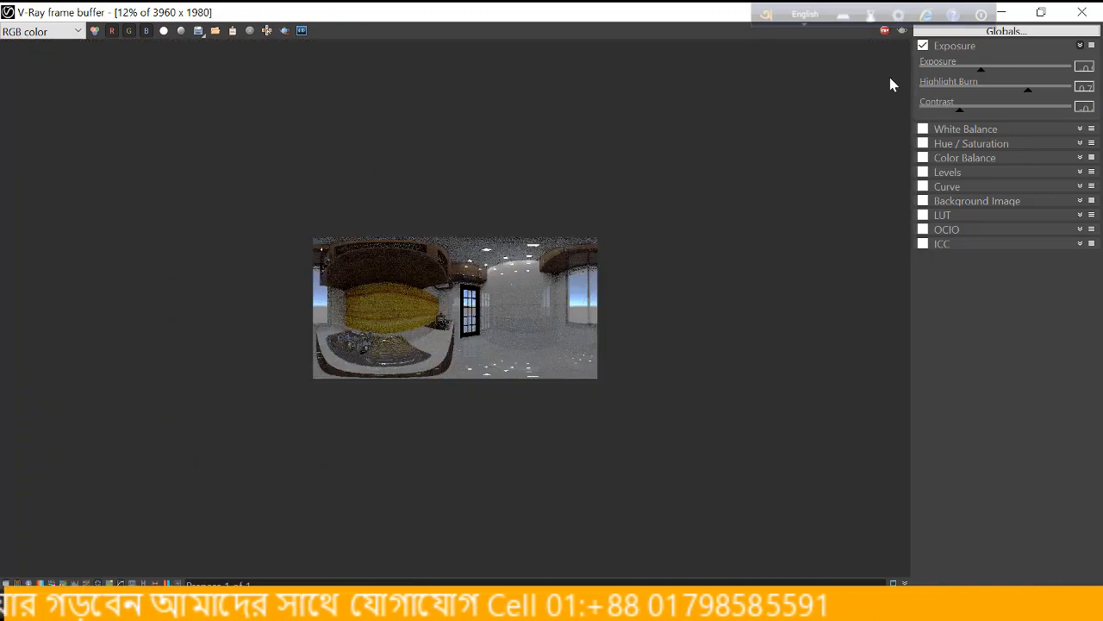